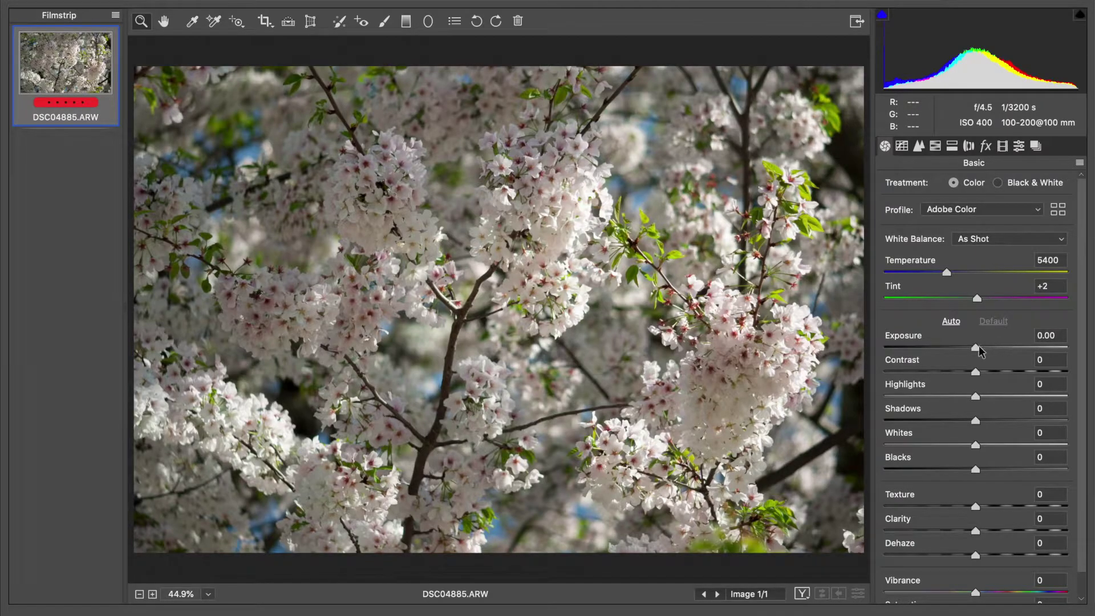
Set the photo's overall Exposure to +0.25 and its Highlights to +74
drag(977, 346, 982, 347)
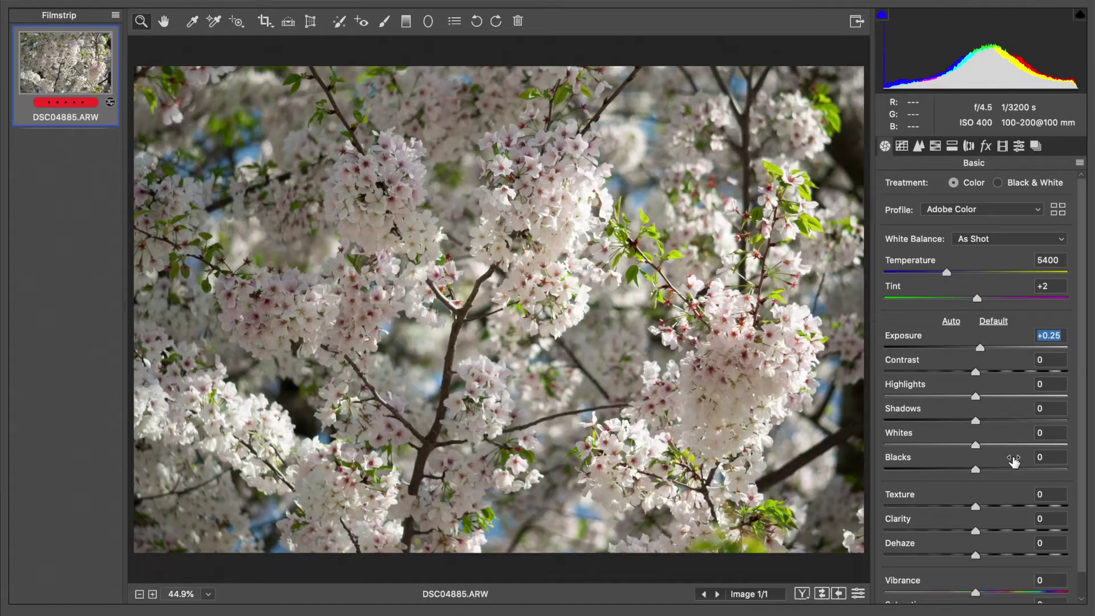
click(992, 397)
drag(990, 397, 1015, 406)
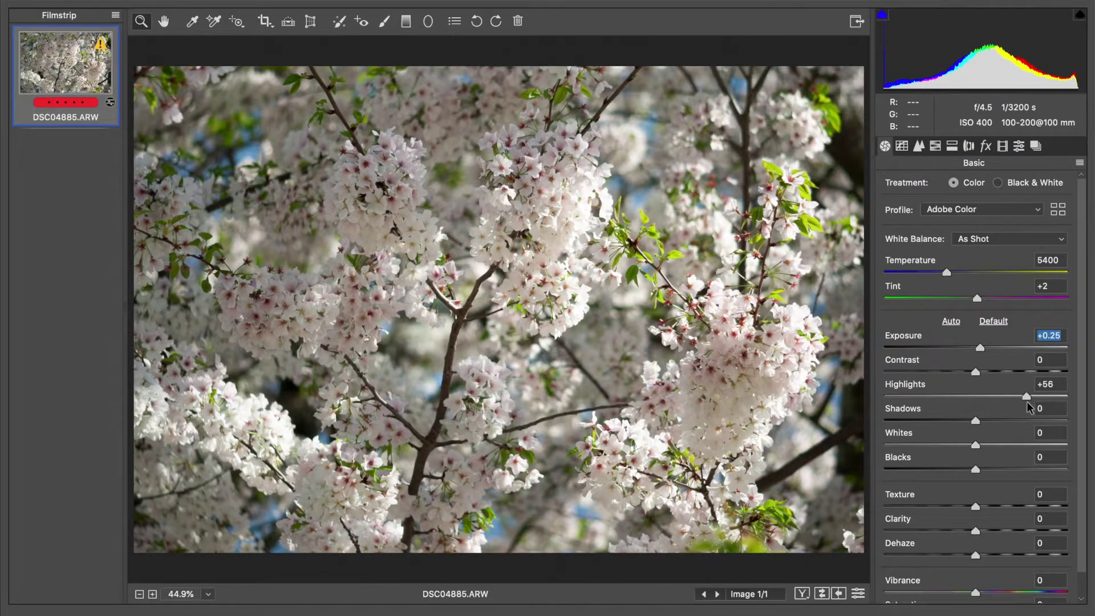
drag(1032, 400, 1040, 395)
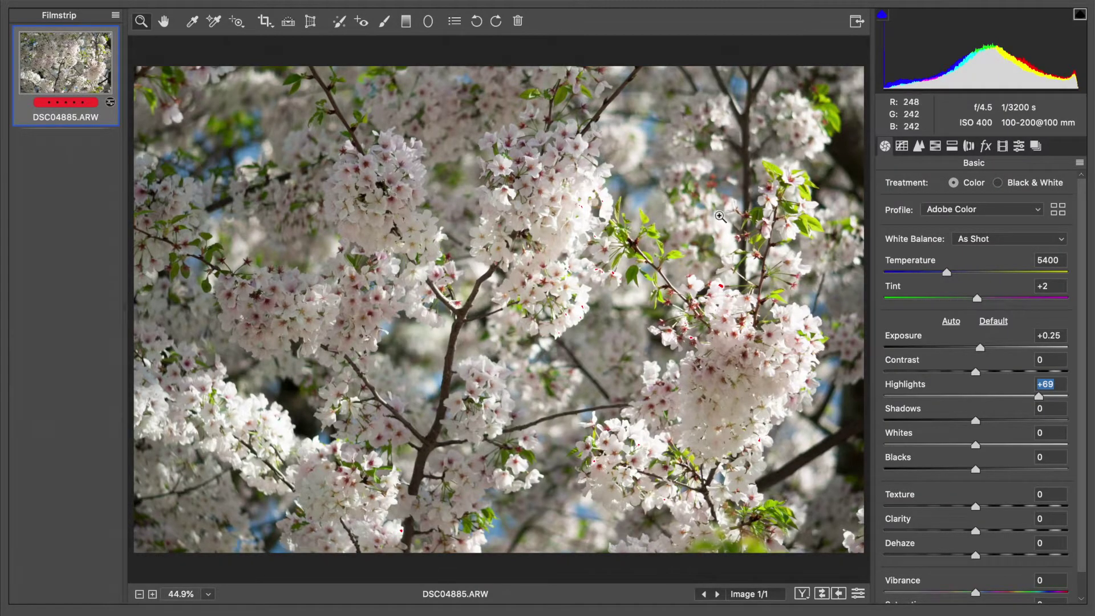
click(1081, 18)
drag(1049, 400, 1077, 408)
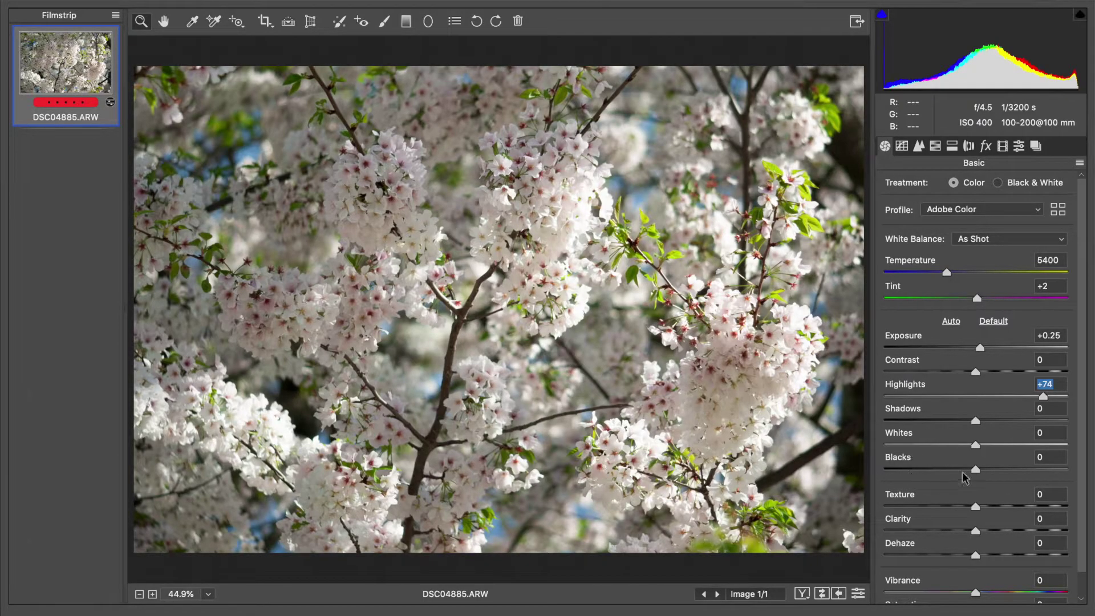
Set Shadows to +75, and try Blacks at +27 before resetting Blacks to 0
drag(990, 421, 1045, 420)
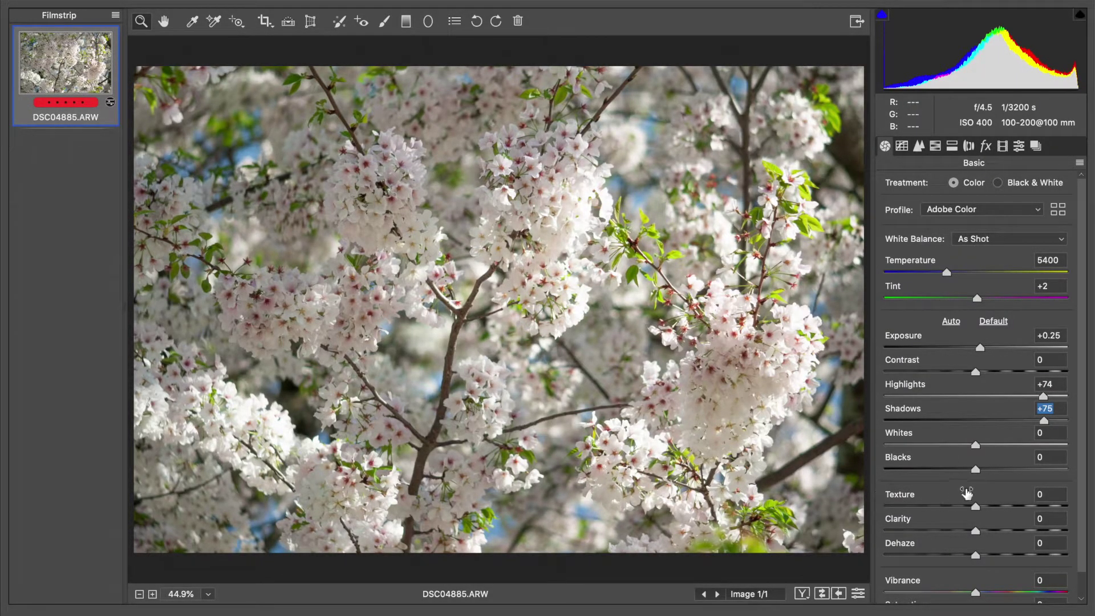
mouse_move(989, 470)
mouse_down()
mouse_move(1035, 471)
mouse_move(957, 477)
mouse_move(998, 474)
mouse_up()
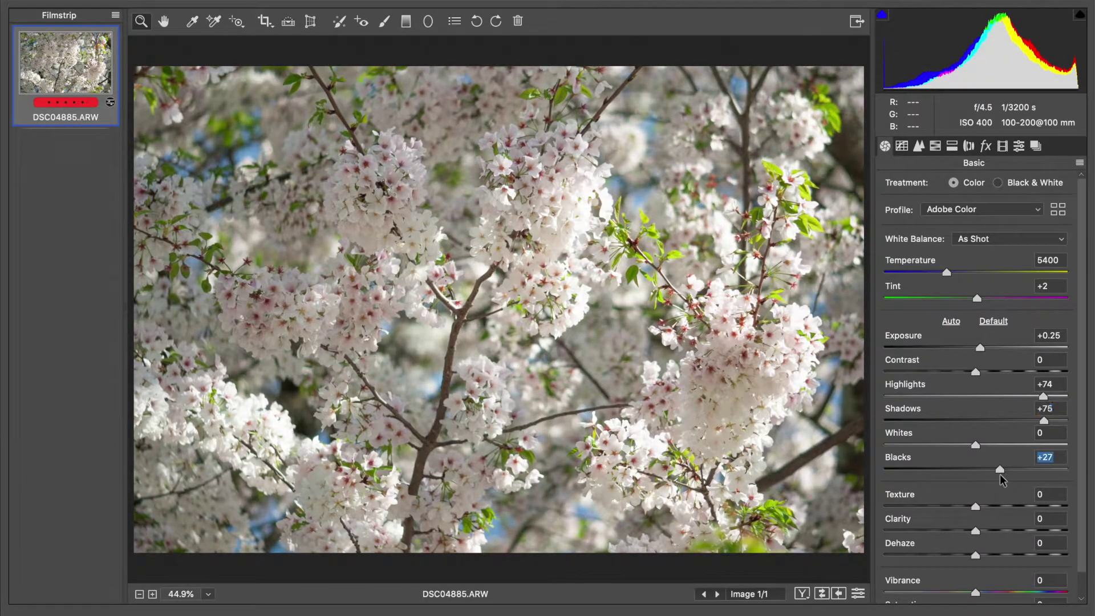
text(0)
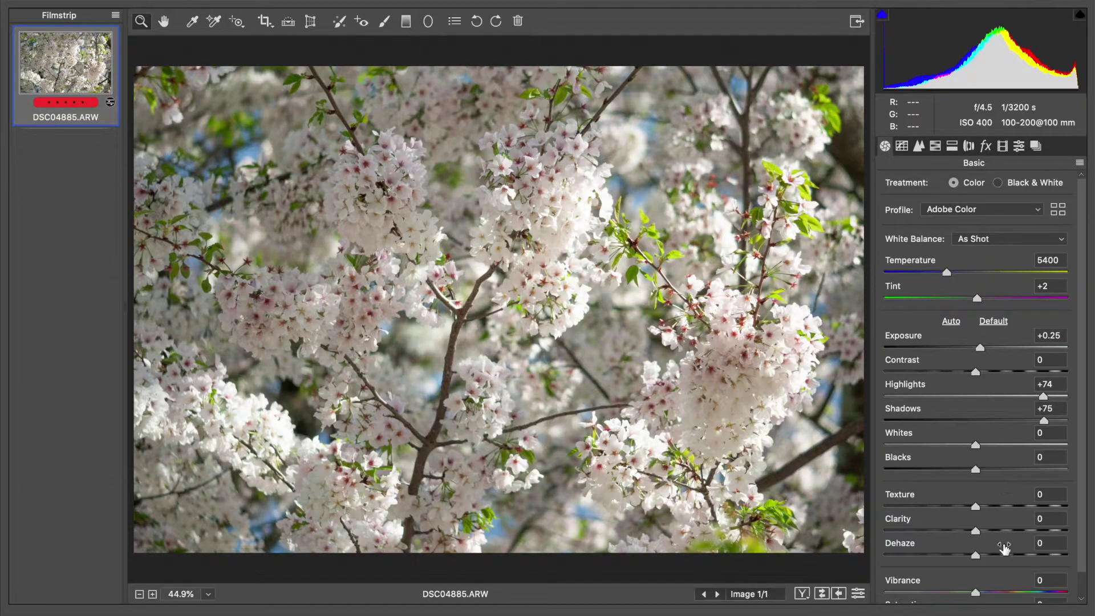
Compare Clarity at -25 and +43, and settle on -15 for a softer look
drag(972, 531, 953, 536)
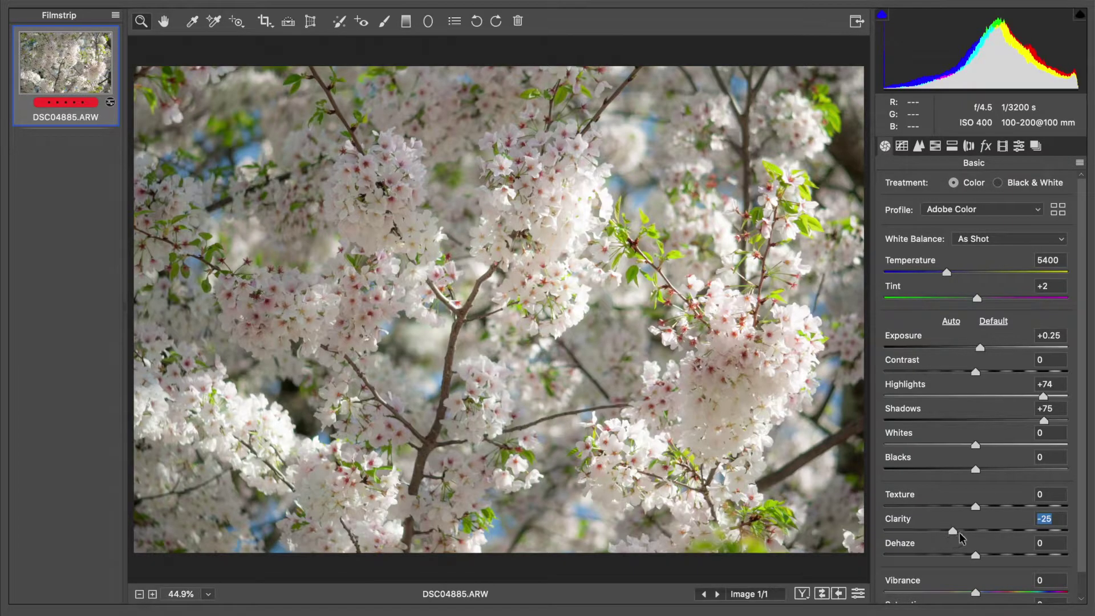
drag(959, 532, 1014, 528)
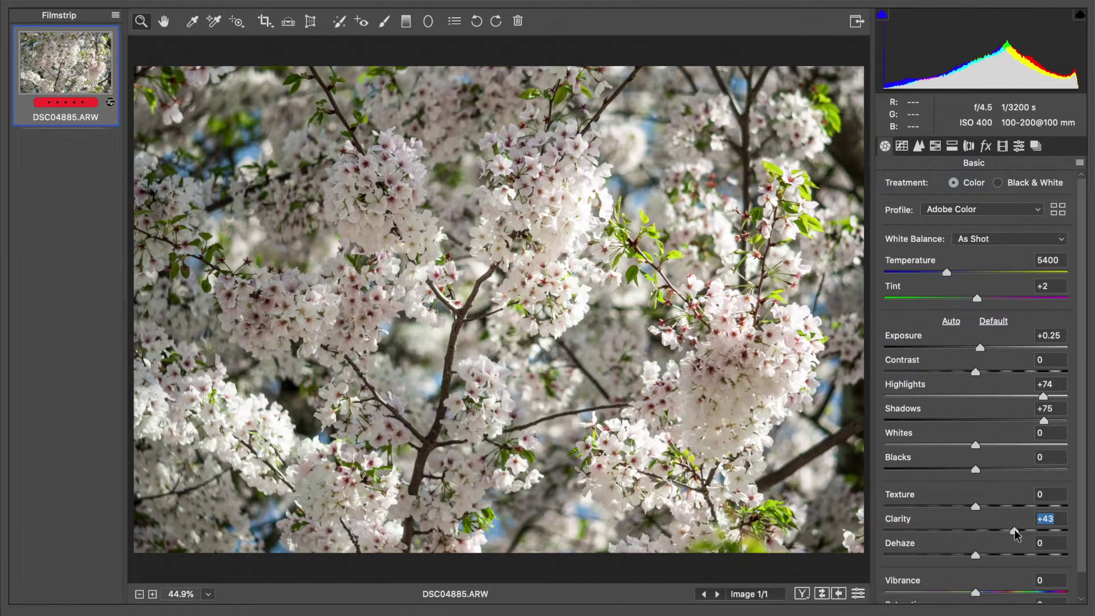
drag(1013, 530, 963, 533)
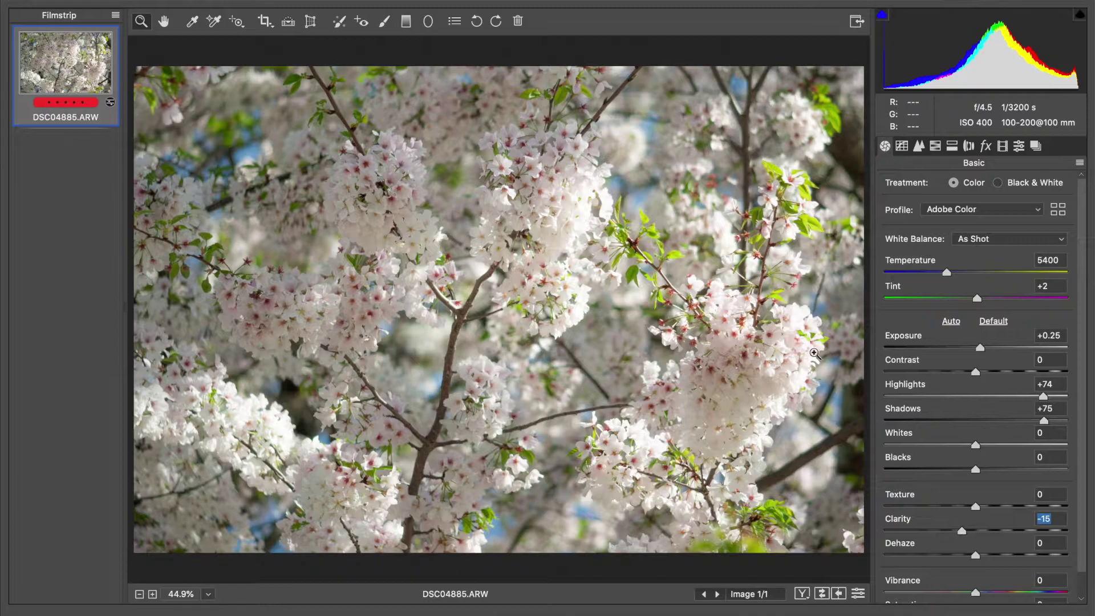
Raise the photo's Highlights to +92 and Whites to +18
click(1054, 399)
click(1059, 396)
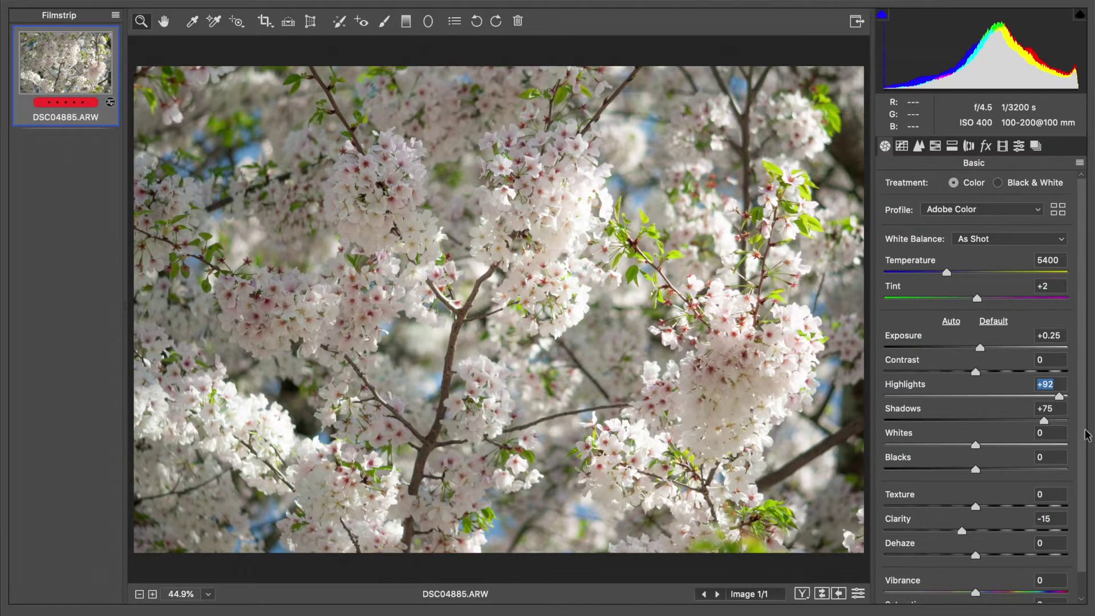
mouse_move(665, 607)
drag(986, 449, 992, 453)
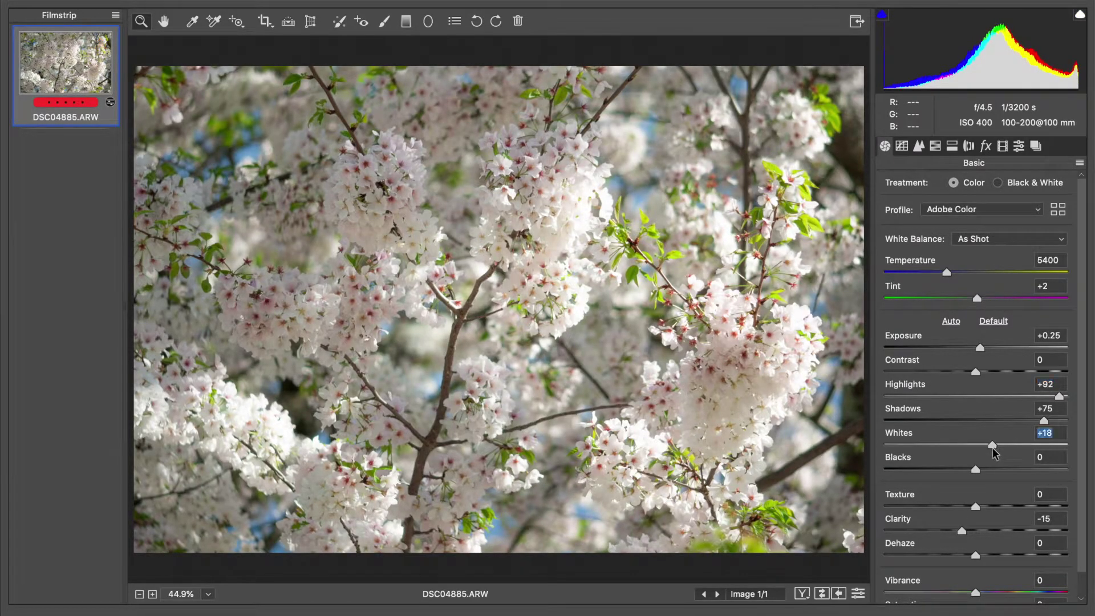
Set Blacks to +13 and Contrast to +13 for the whole image
click(989, 469)
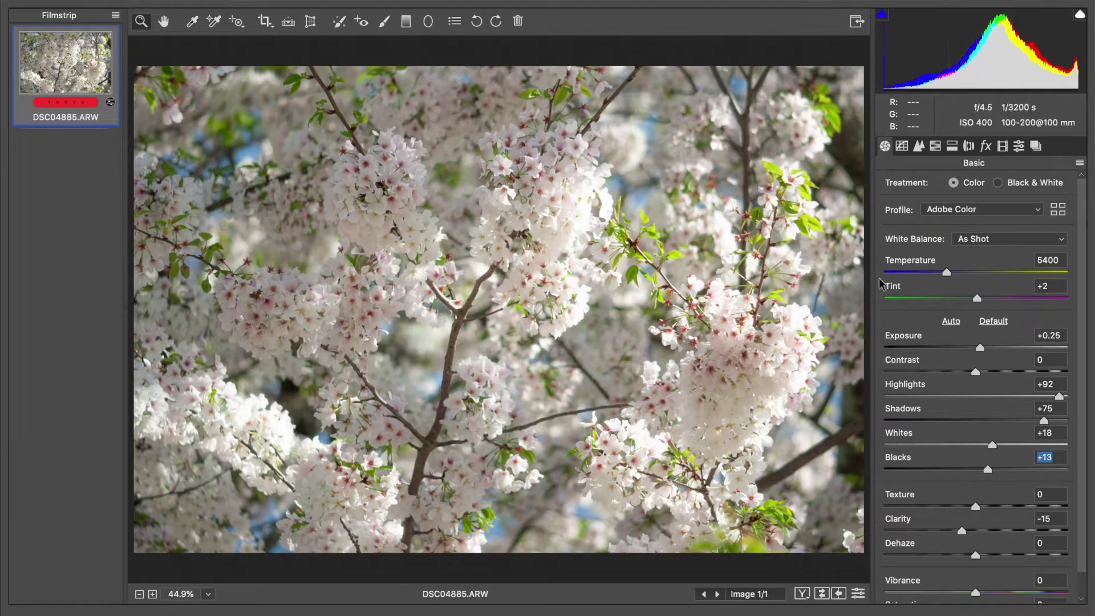
click(984, 371)
drag(984, 372, 986, 372)
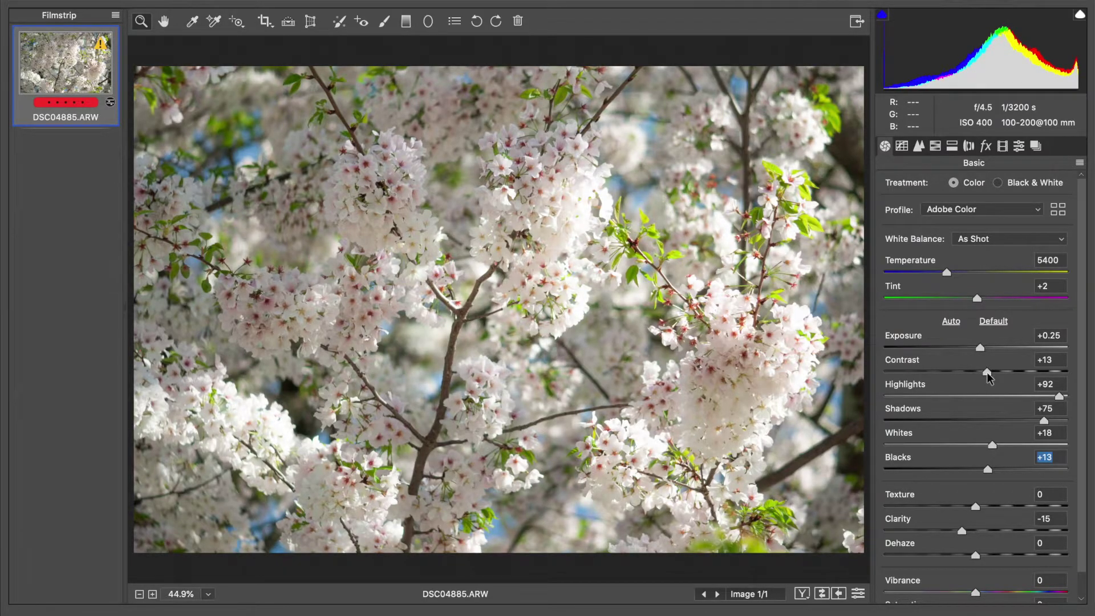
click(986, 371)
Raise Shadows to +84 and fine-tune Contrast to +19
click(1055, 421)
click(1052, 420)
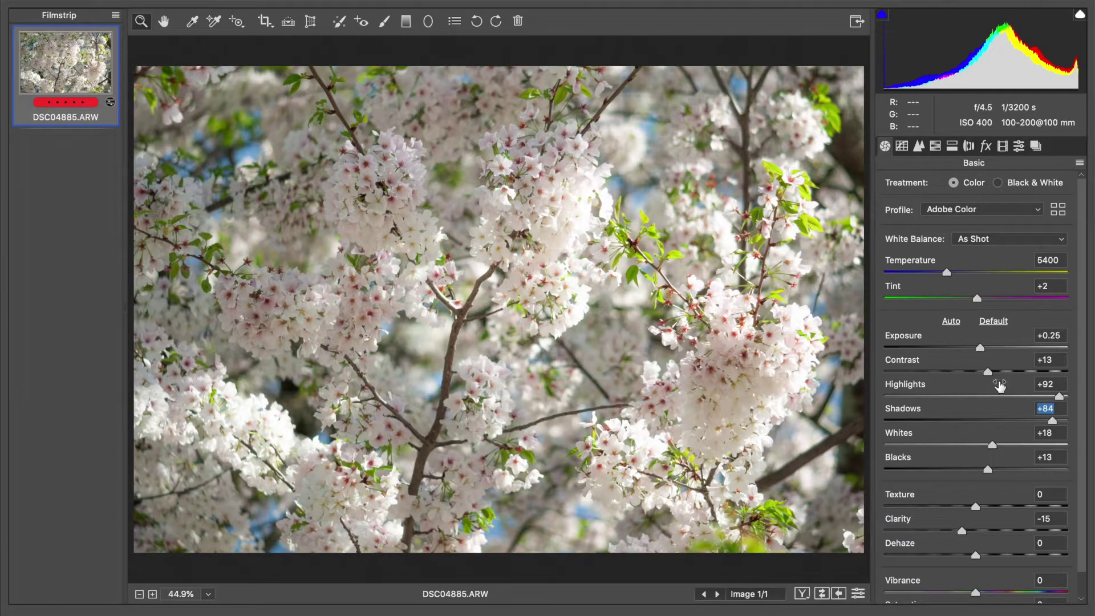
click(993, 372)
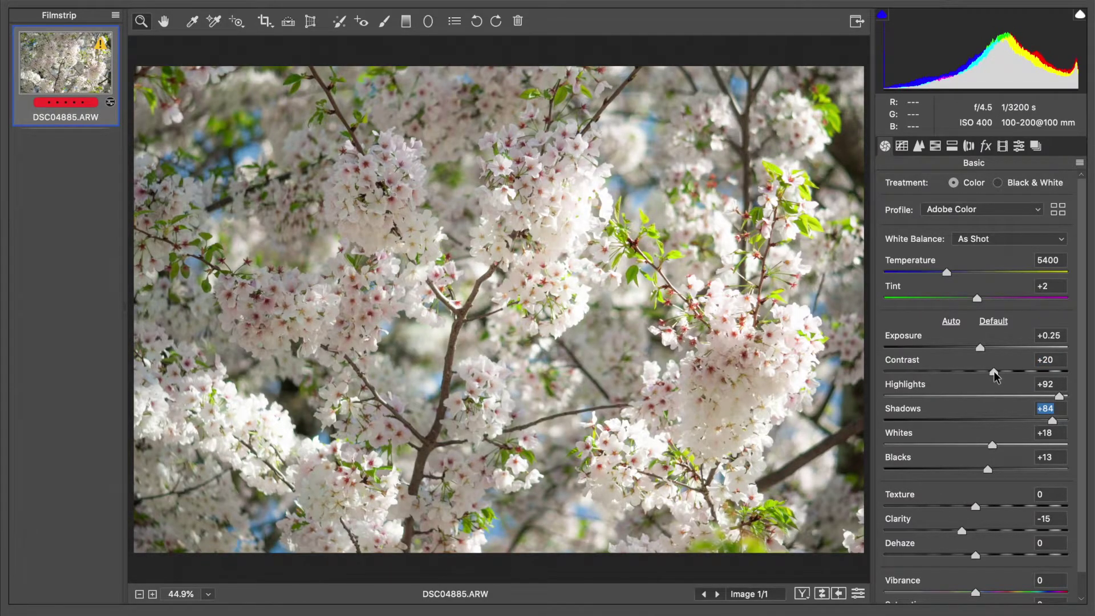
click(993, 372)
click(992, 372)
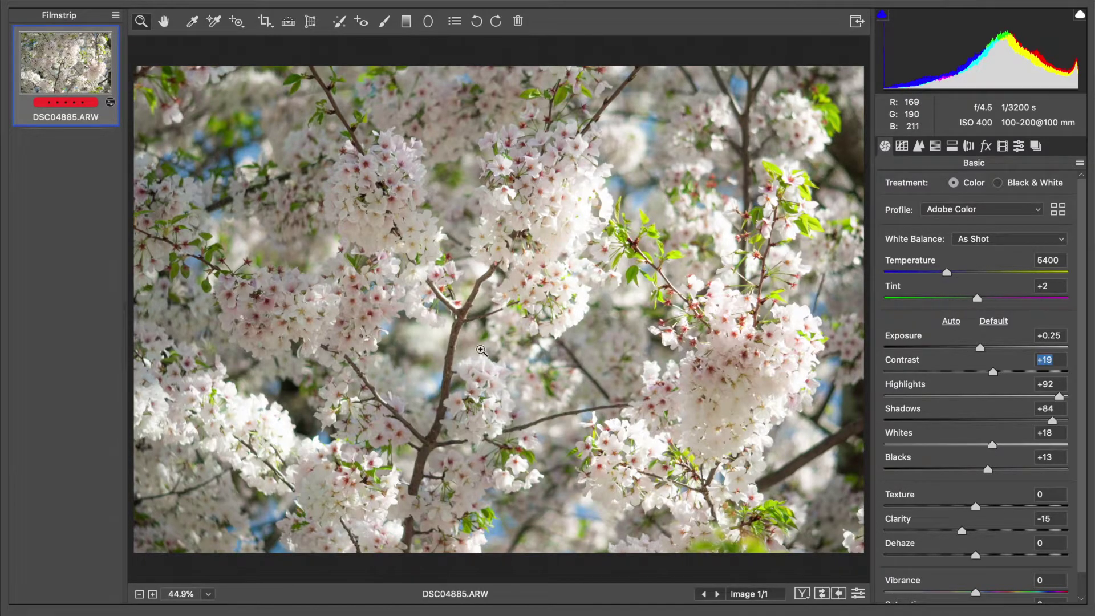
Set up the Adjustment Brush with Exposure +0.50, Highlights +22, Texture 0 and Clarity -22
click(384, 22)
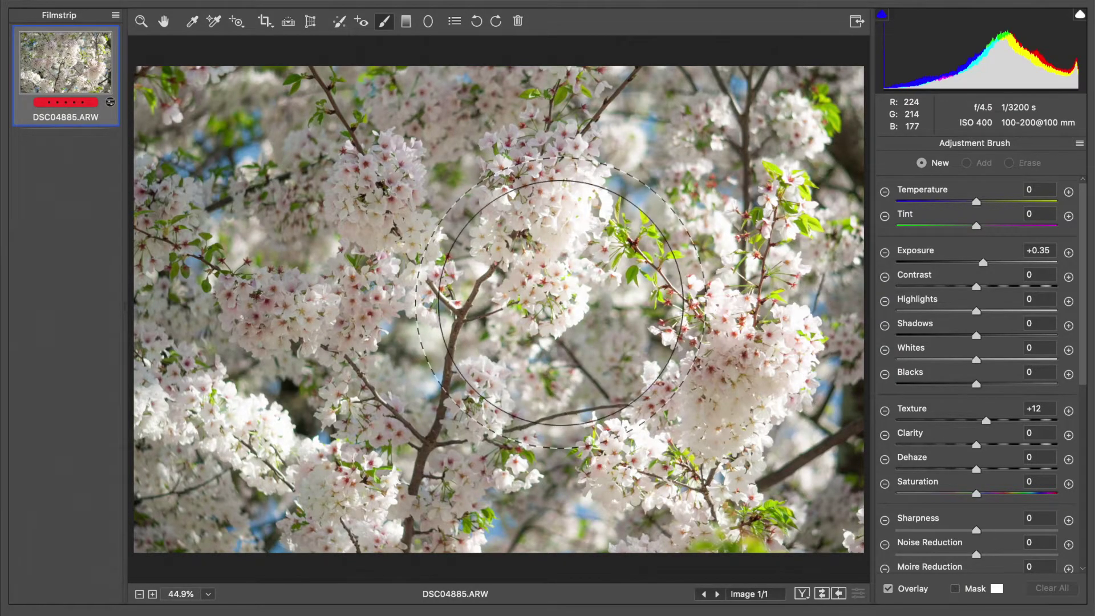
scroll(995, 401, down, 5)
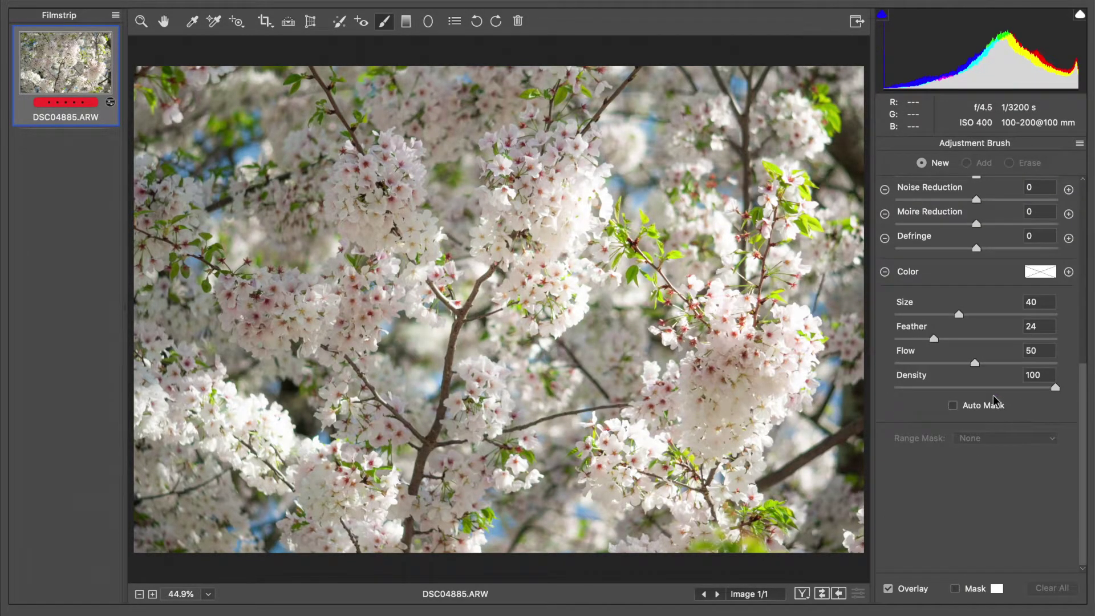
scroll(980, 317, up, 5)
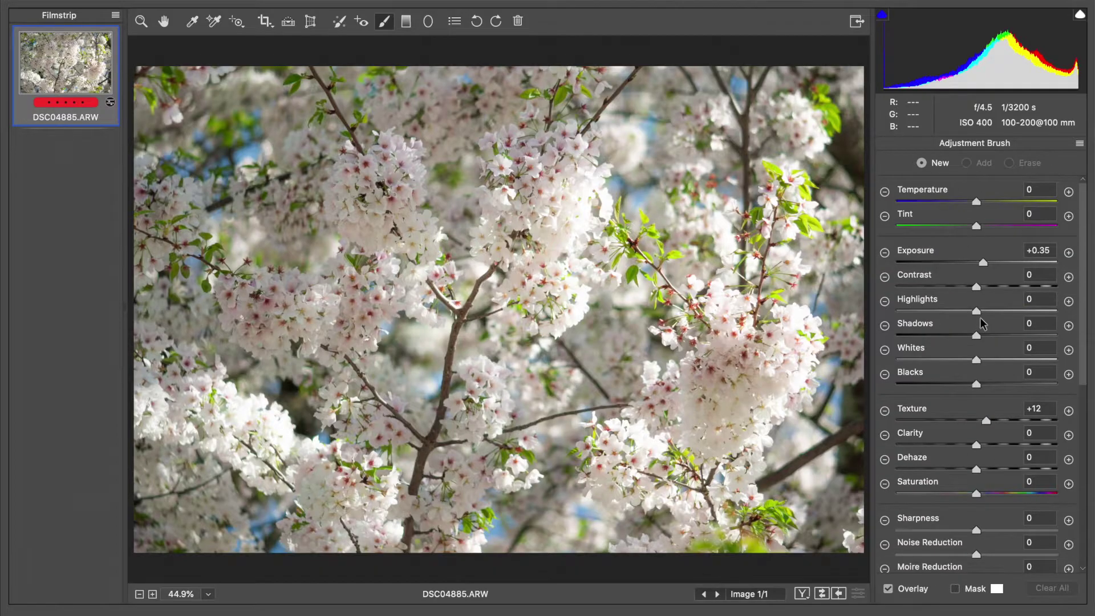
drag(982, 262, 984, 262)
click(1039, 409)
text(0)
click(959, 444)
click(993, 311)
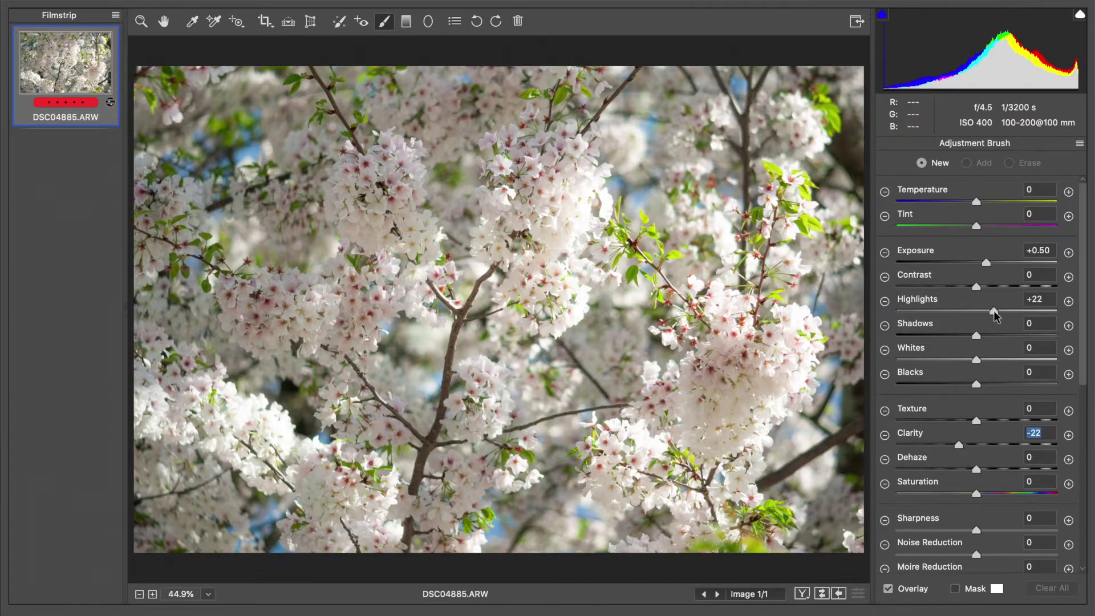
Shrink the brush slightly and paint the adjustment over the upper-left, upper-right, right and lower-left blossom clusters
key(bracketleft)
key(bracketleft)
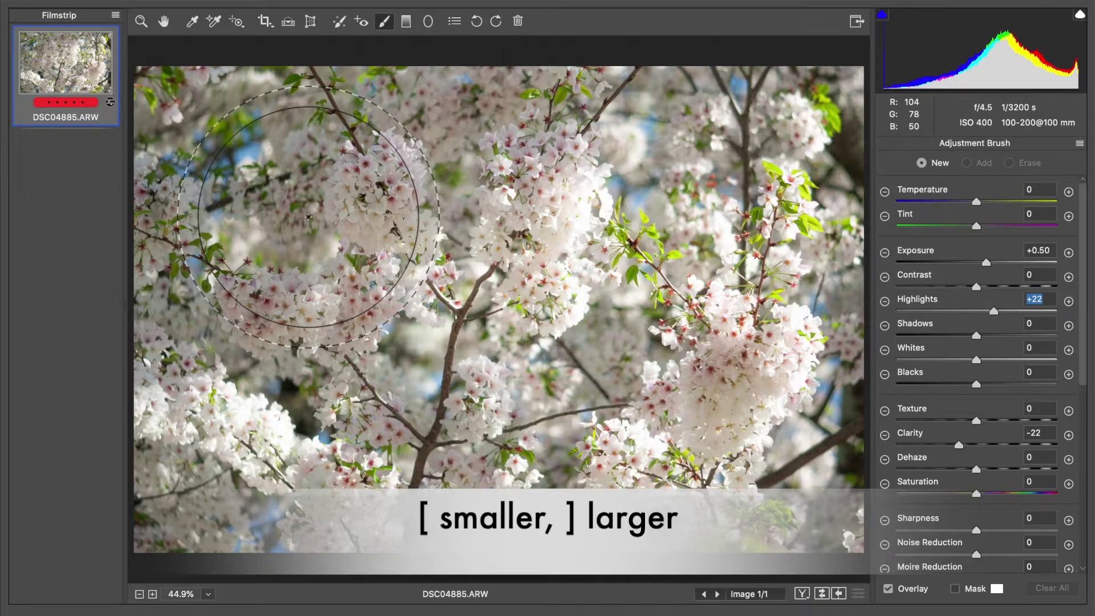
drag(308, 192, 297, 202)
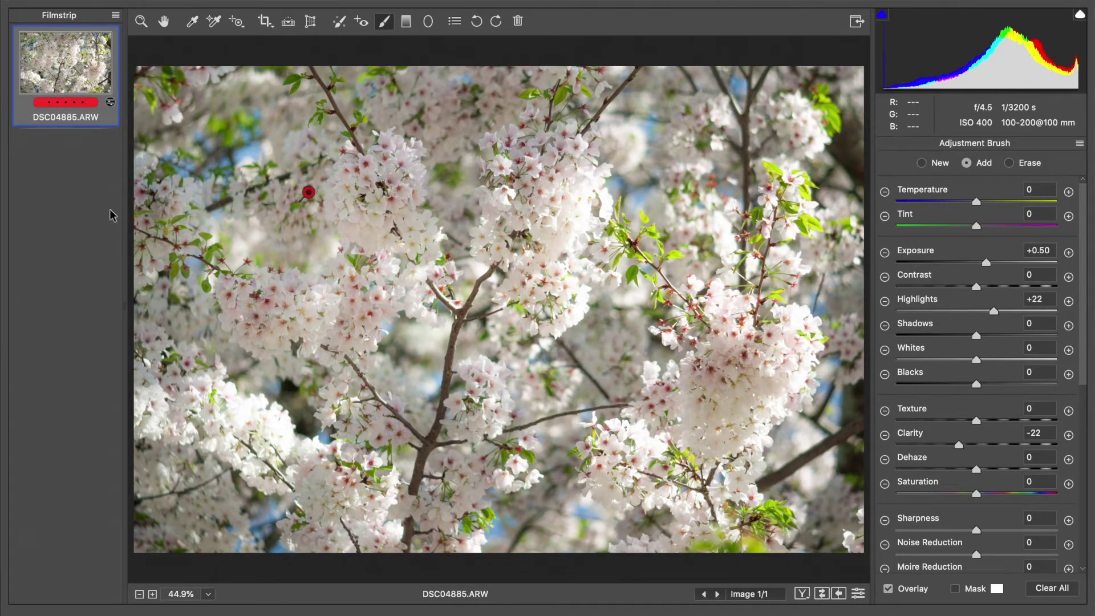
drag(744, 127, 733, 134)
mouse_move(711, 366)
mouse_down()
mouse_move(697, 391)
mouse_move(708, 391)
mouse_up()
mouse_move(365, 506)
mouse_down()
mouse_move(299, 522)
mouse_move(214, 519)
mouse_move(186, 499)
mouse_up()
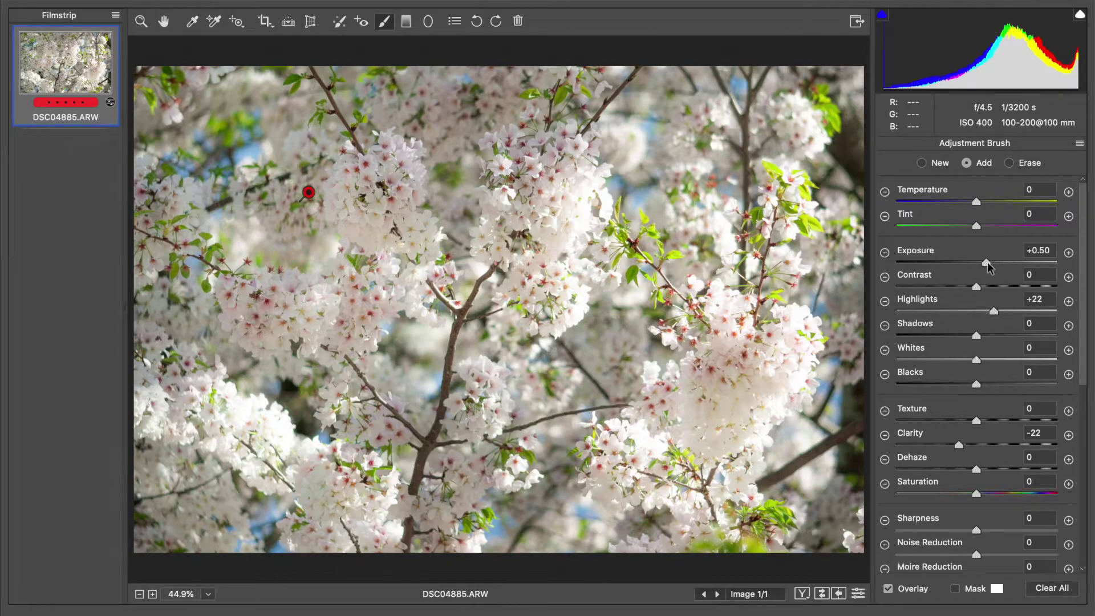
Set the brush adjustment's Exposure to +0.55 and Contrast to +29, and extend its mask over the upper-centre blossoms
drag(987, 262, 989, 262)
click(990, 287)
drag(990, 289, 999, 293)
mouse_move(451, 109)
mouse_down()
mouse_move(440, 125)
mouse_move(570, 57)
mouse_up()
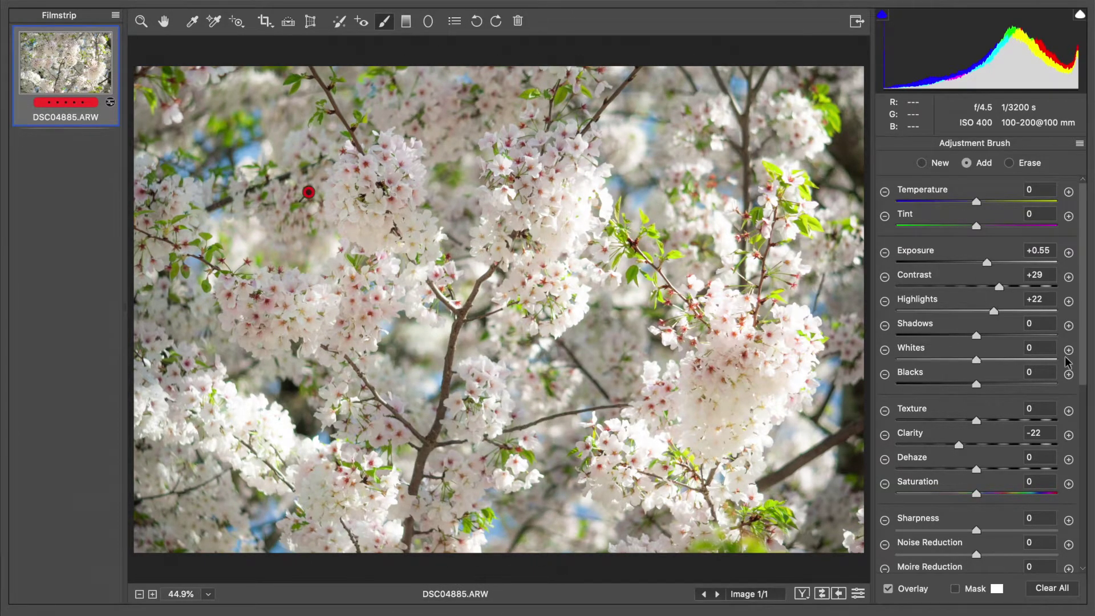
Refine the brush adjustment to Contrast +31, Highlights +38, Clarity -40 and Texture about +12, and leave the Adjustment Brush
drag(1000, 286, 1004, 285)
drag(1003, 311, 1007, 311)
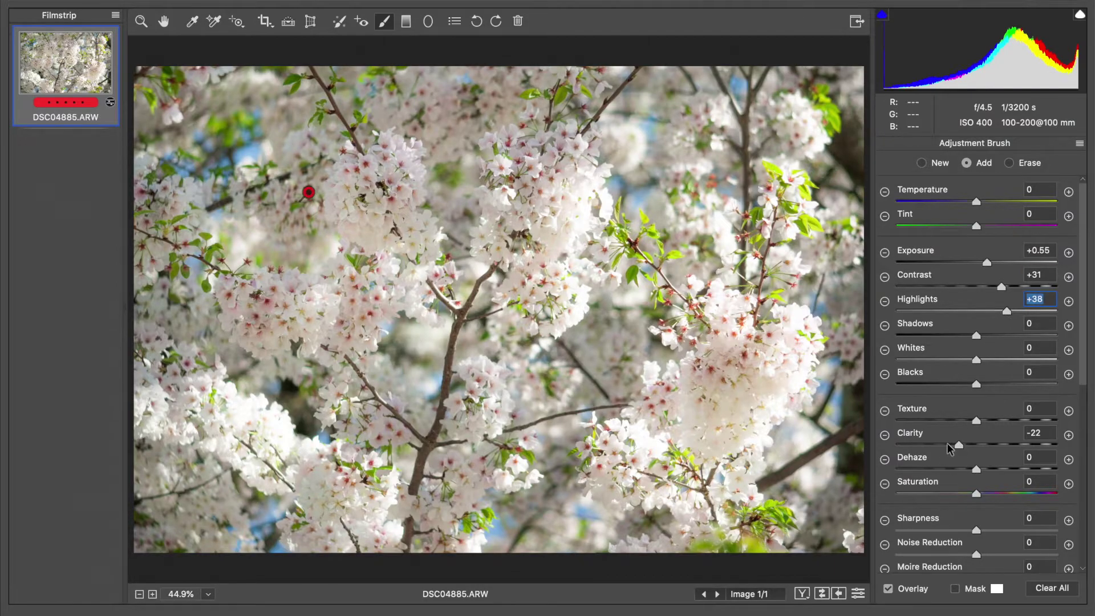
drag(953, 448, 944, 450)
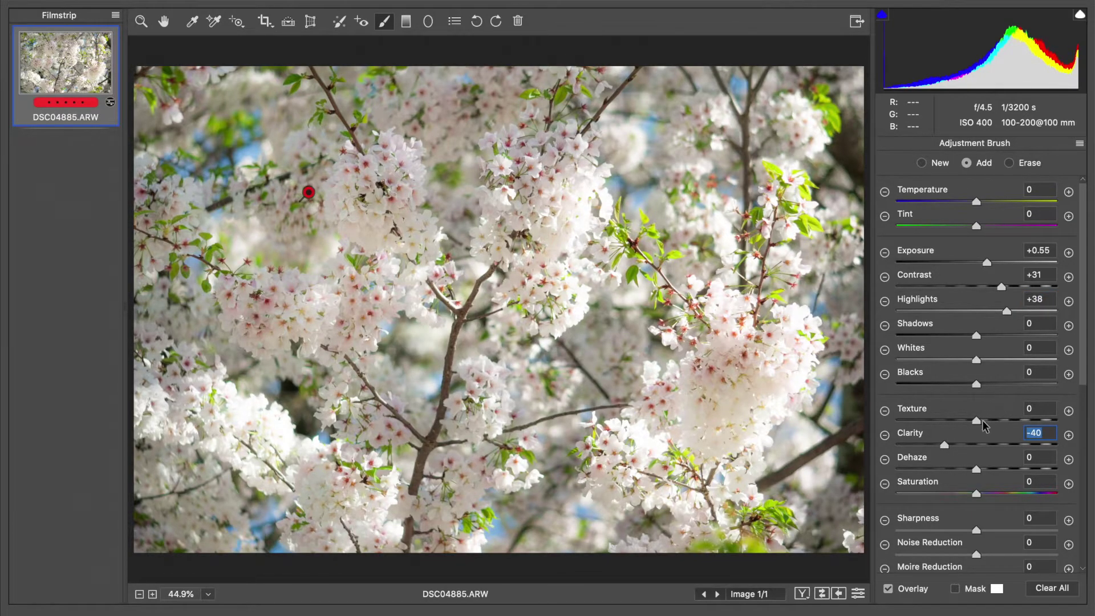
drag(984, 419, 986, 421)
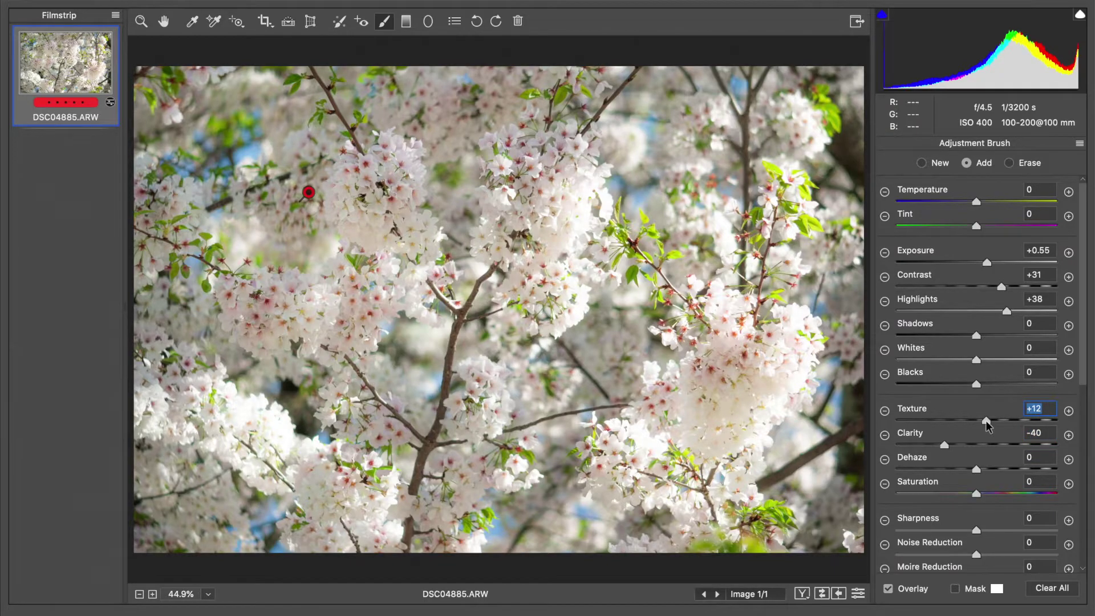
drag(985, 420, 989, 428)
click(170, 20)
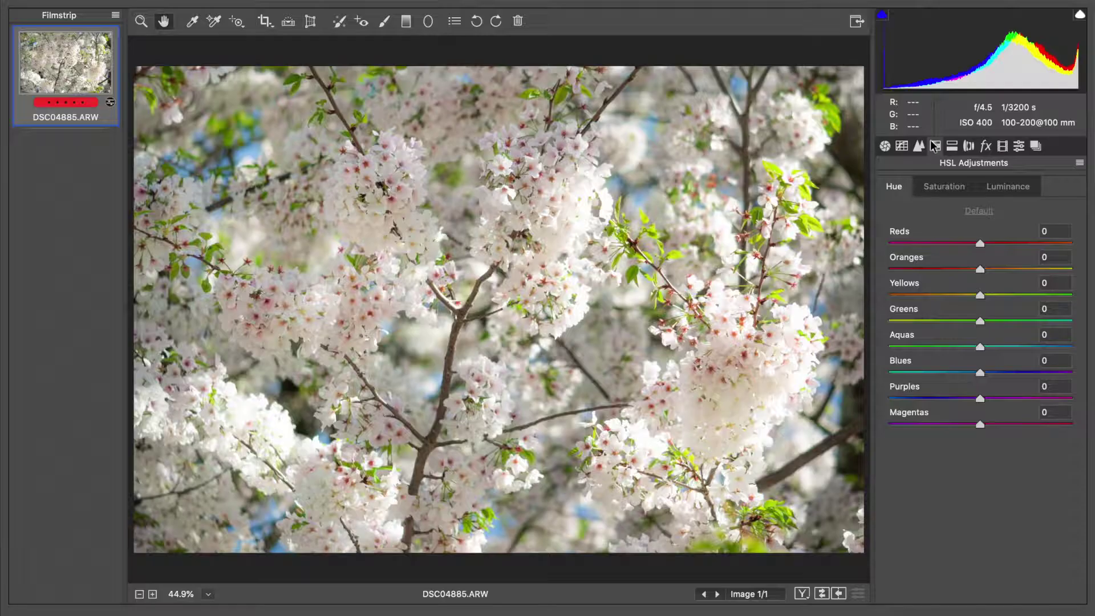
Try a higher Vibrance for the whole image and reset it to 0
click(885, 146)
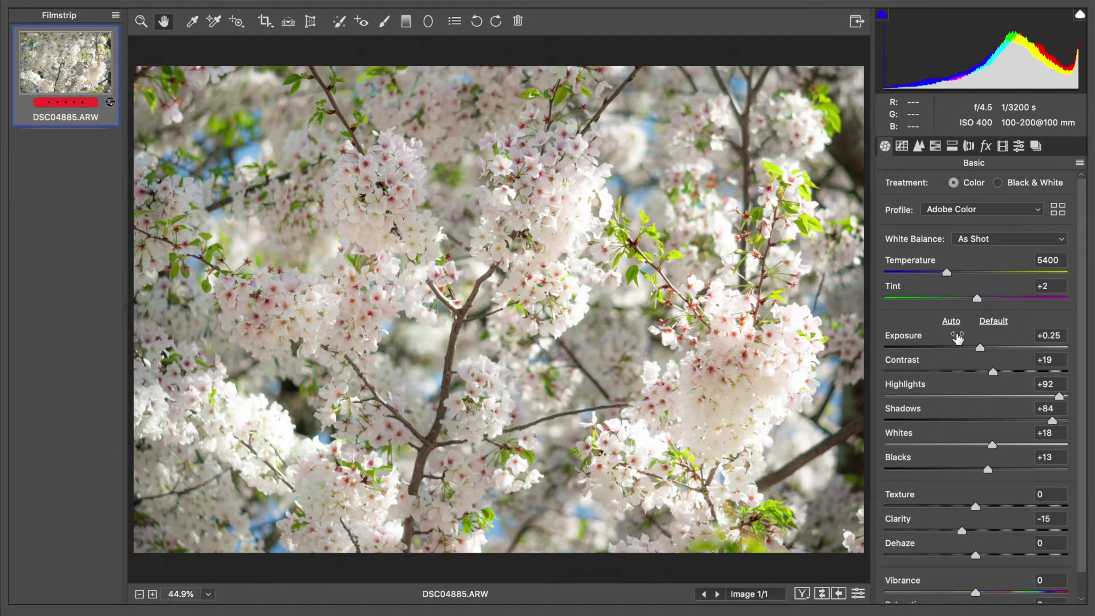
scroll(958, 337, down, 1)
mouse_move(995, 580)
mouse_down()
mouse_move(1024, 580)
mouse_move(1009, 582)
mouse_up()
double_click(1007, 581)
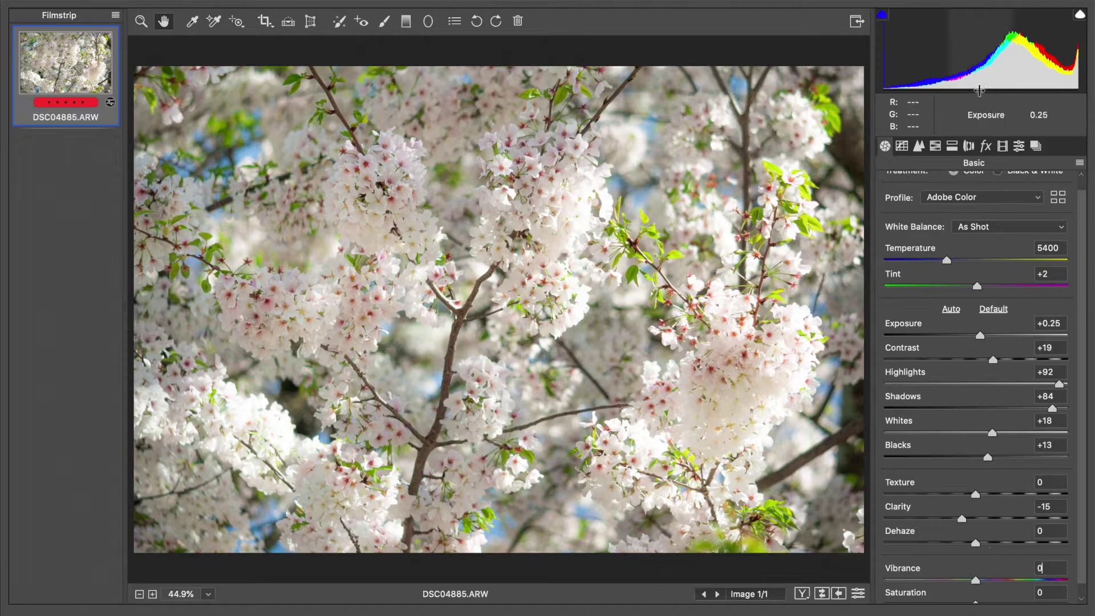
Set the HSL saturation to Reds +34, Magentas +24, Purples +17 and Yellows +11
click(936, 148)
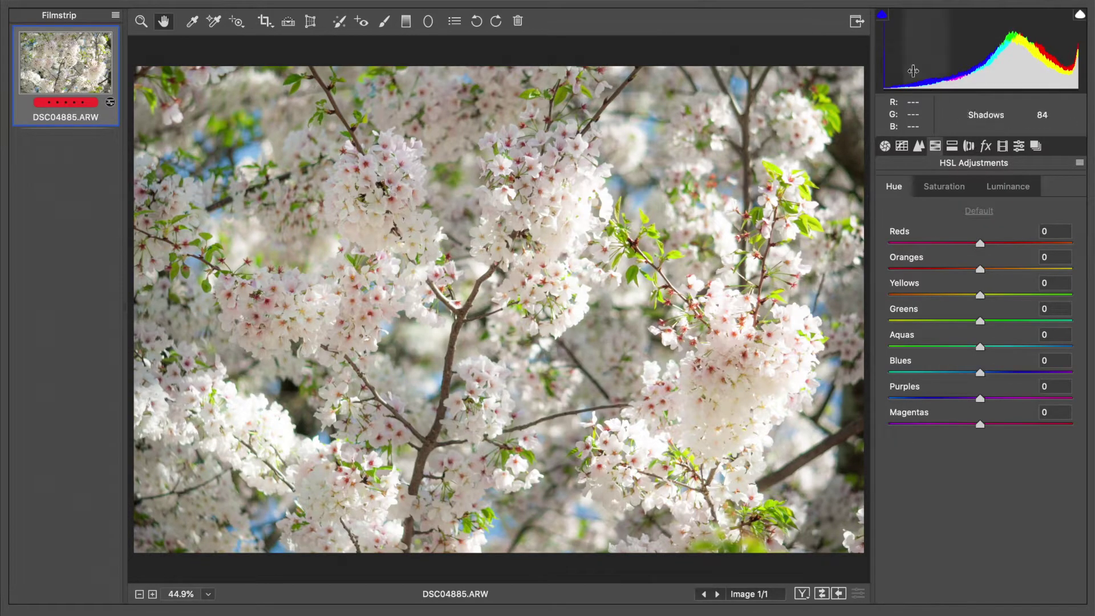
click(928, 192)
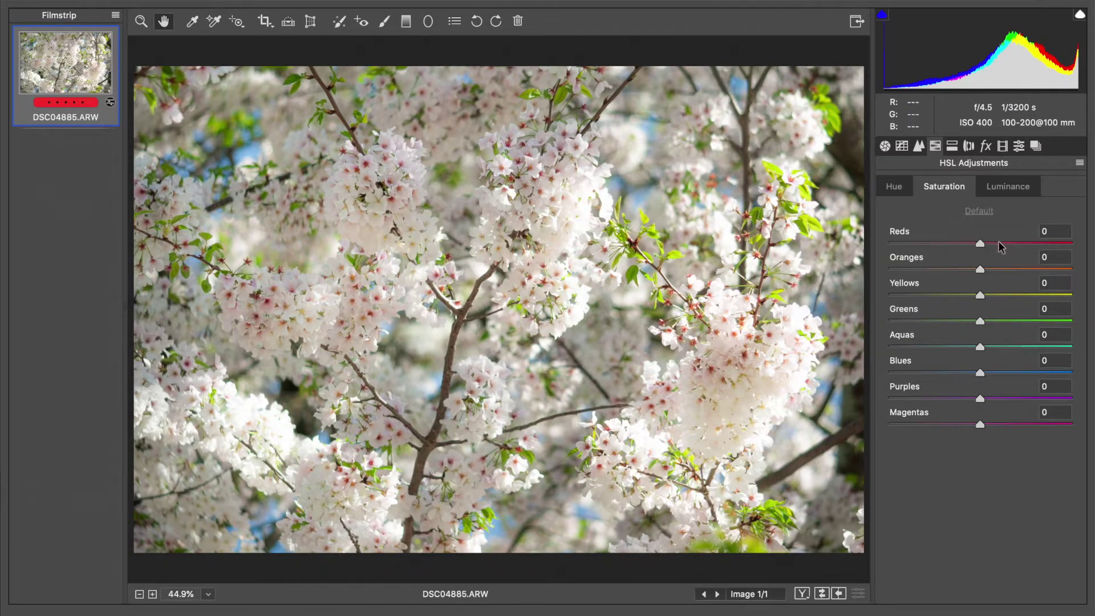
mouse_move(998, 245)
mouse_down()
mouse_move(1037, 250)
mouse_move(1011, 244)
mouse_up()
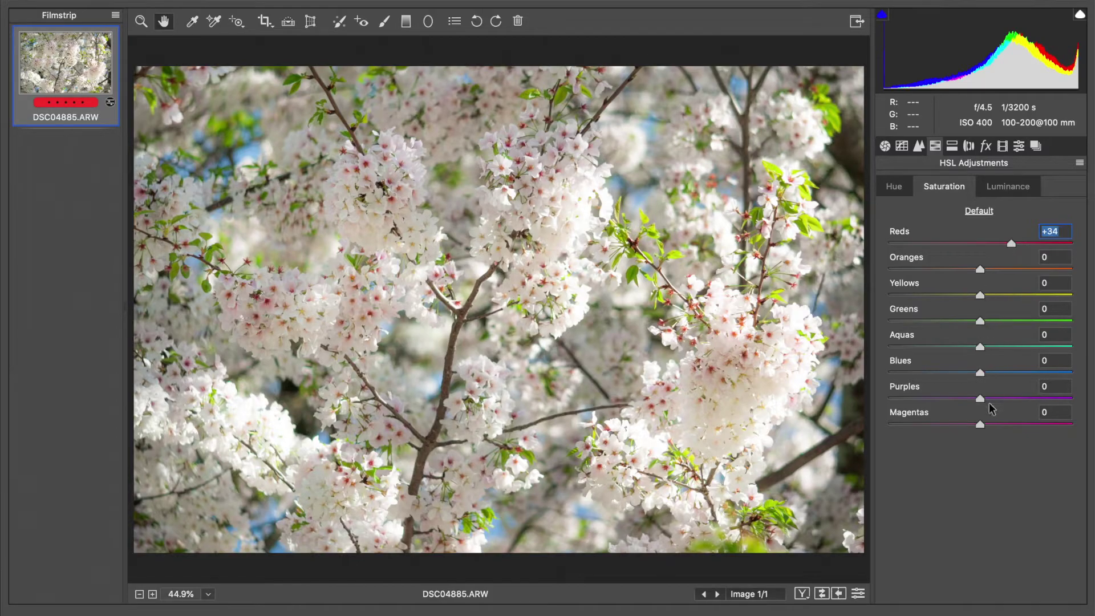
drag(996, 425, 1002, 426)
click(994, 399)
drag(986, 296, 990, 296)
click(990, 296)
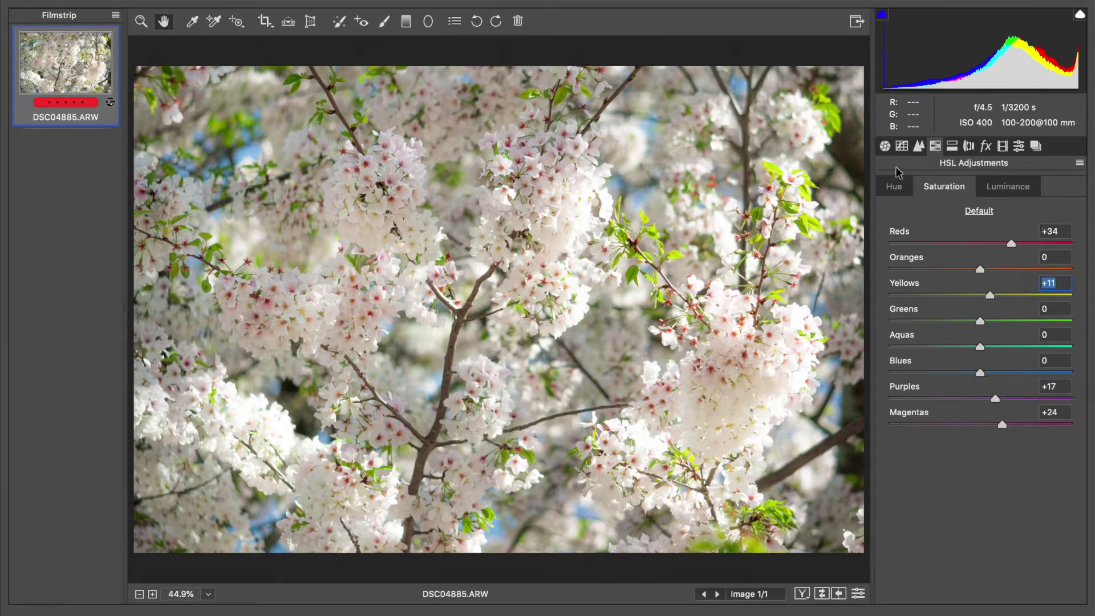
Shift the HSL hue of the Greens to +22 to cool the foliage
click(895, 188)
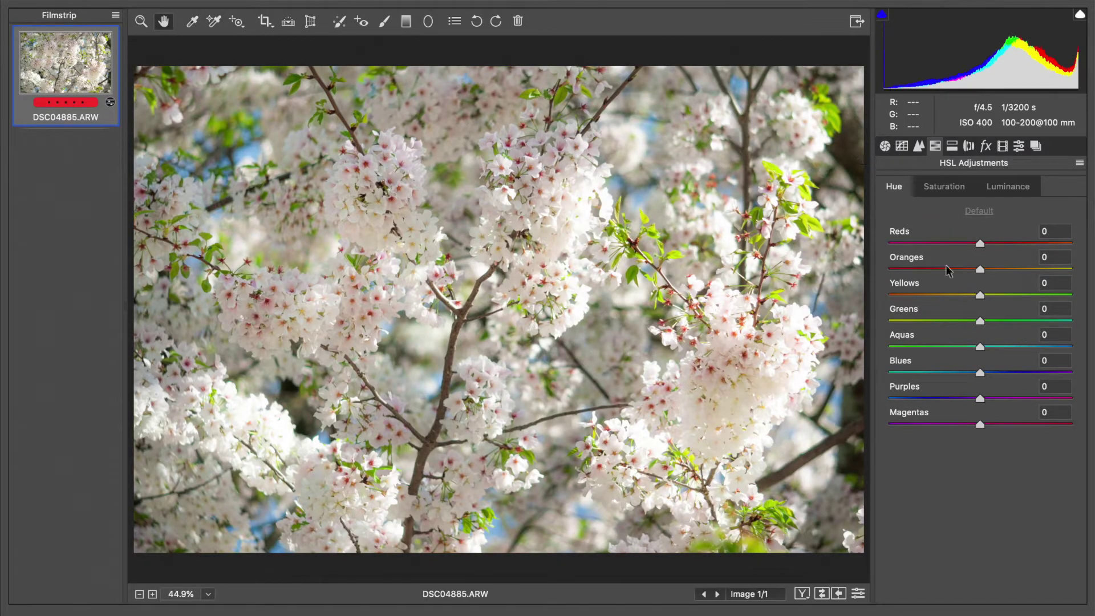
drag(980, 322, 1017, 331)
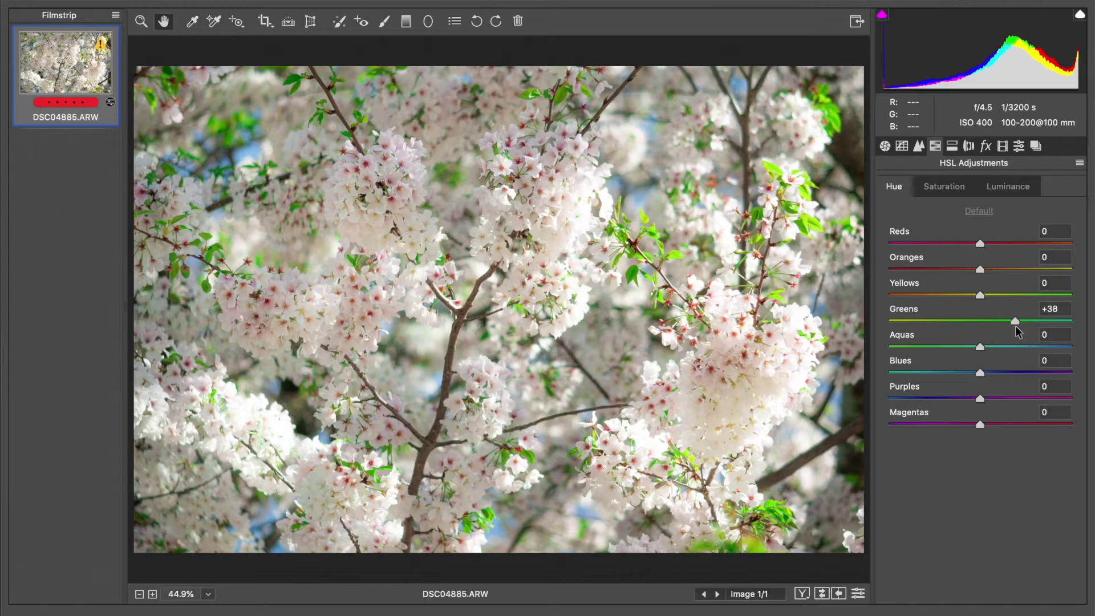
drag(1015, 327, 1006, 326)
drag(1002, 324, 1000, 323)
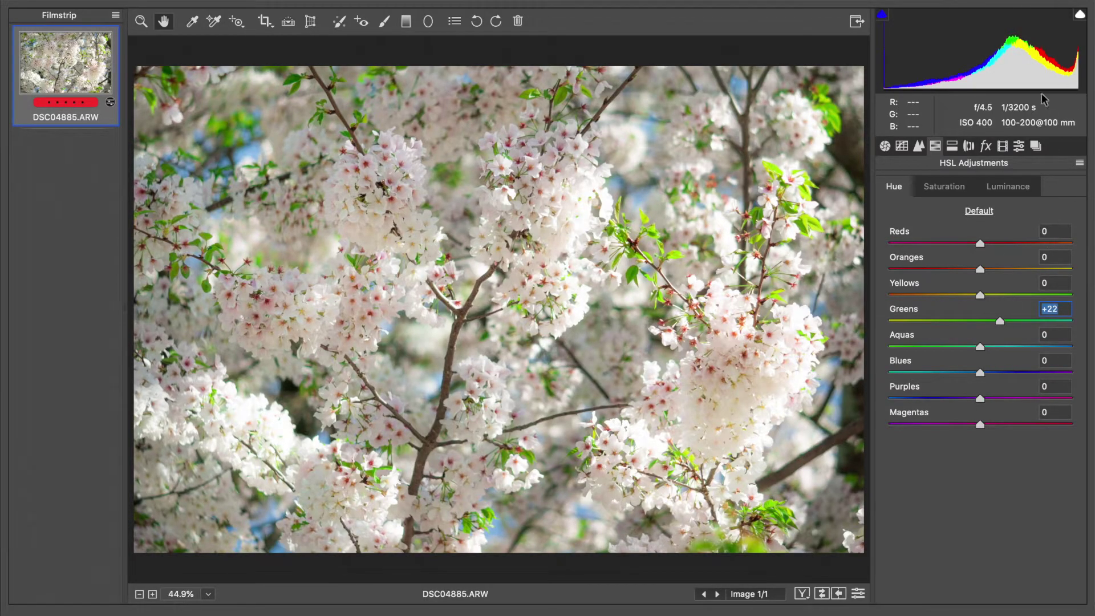
Reduce the HSL saturation of the Blues to -38 and return to the basic adjustments
click(943, 190)
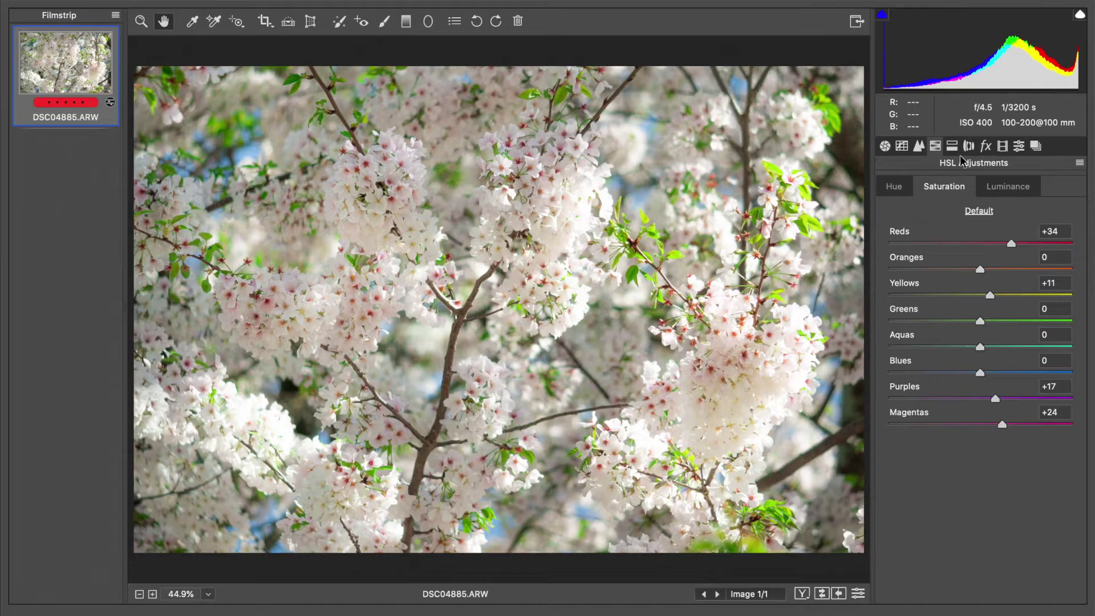
click(957, 372)
drag(957, 372, 942, 374)
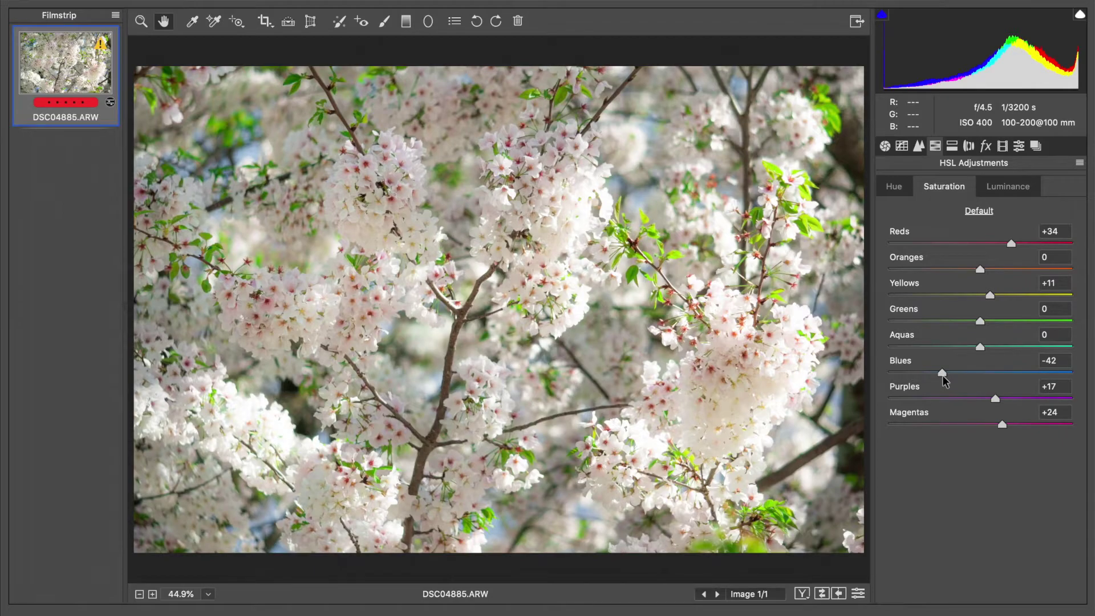
drag(942, 374, 945, 376)
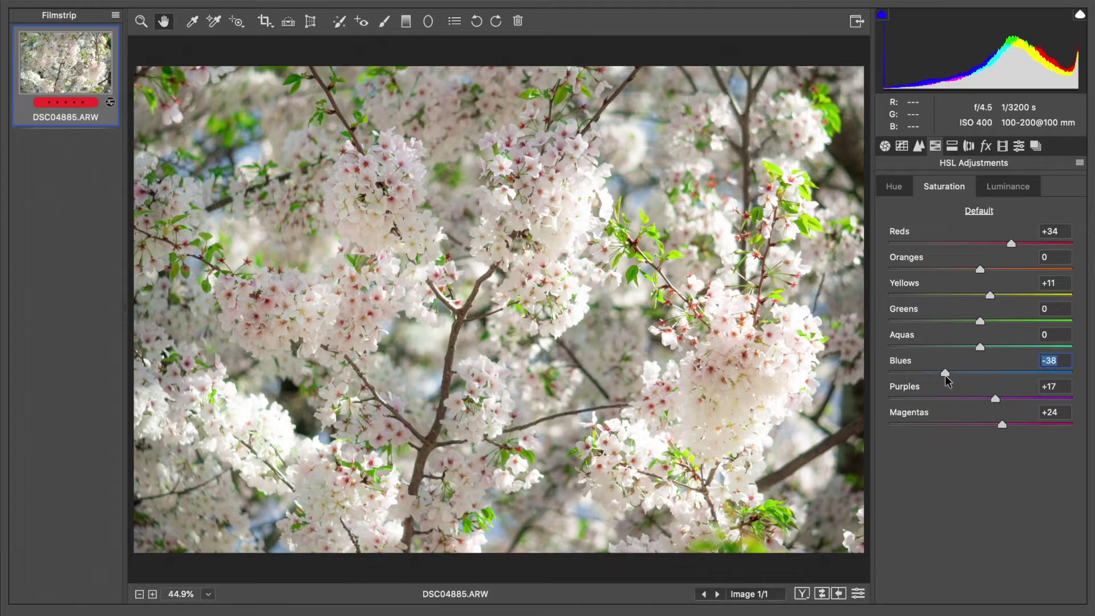
click(885, 146)
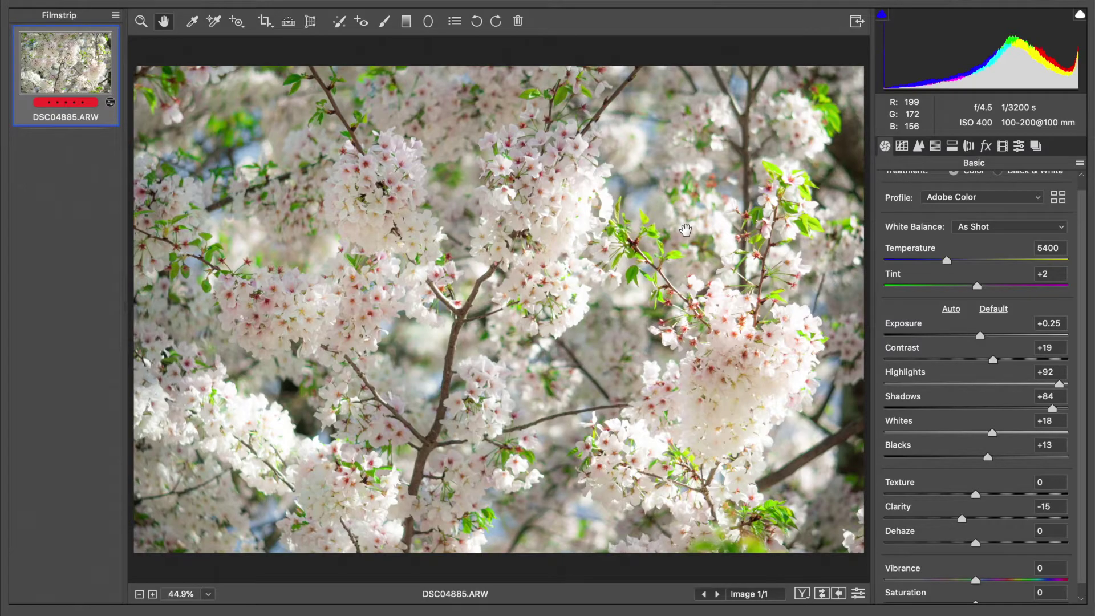
Add a Highlight Priority post-crop vignette with Amount -18, Midpoint 59 and Roundness -27
click(984, 147)
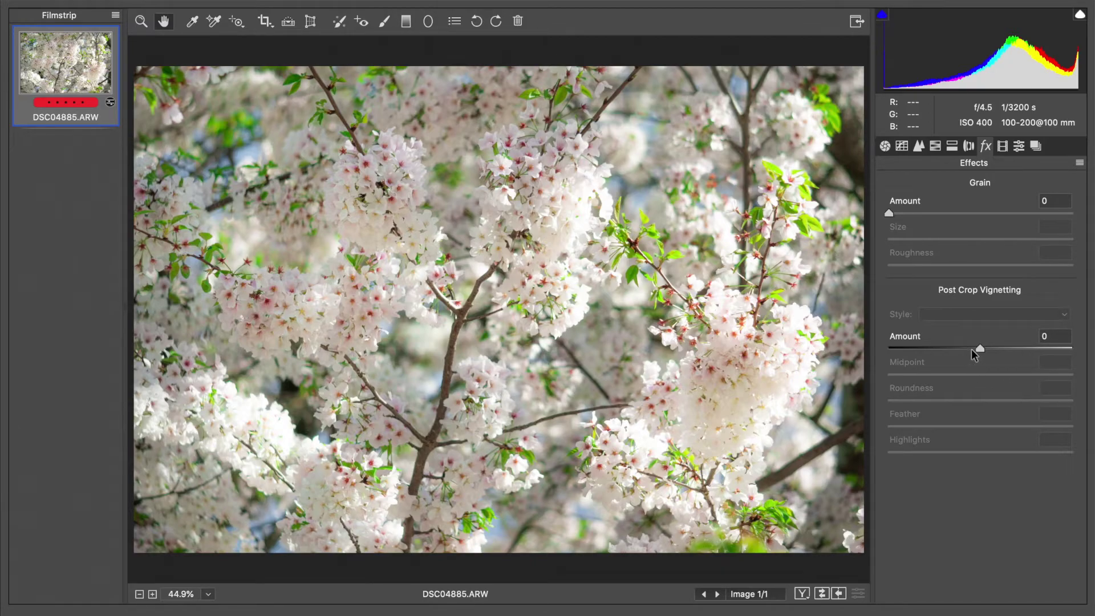
drag(971, 349, 964, 354)
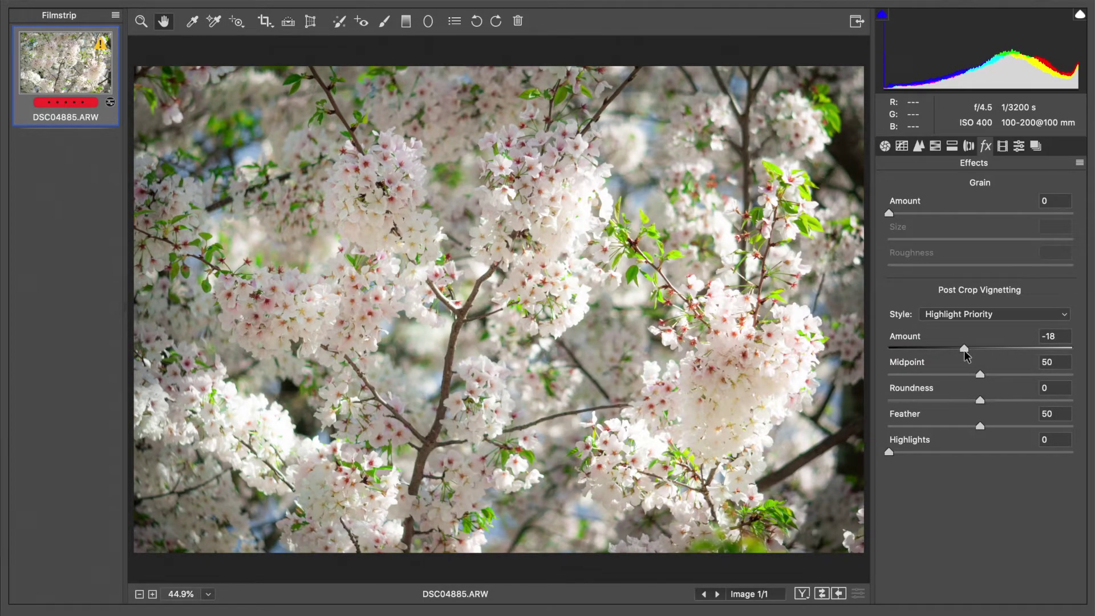
click(989, 314)
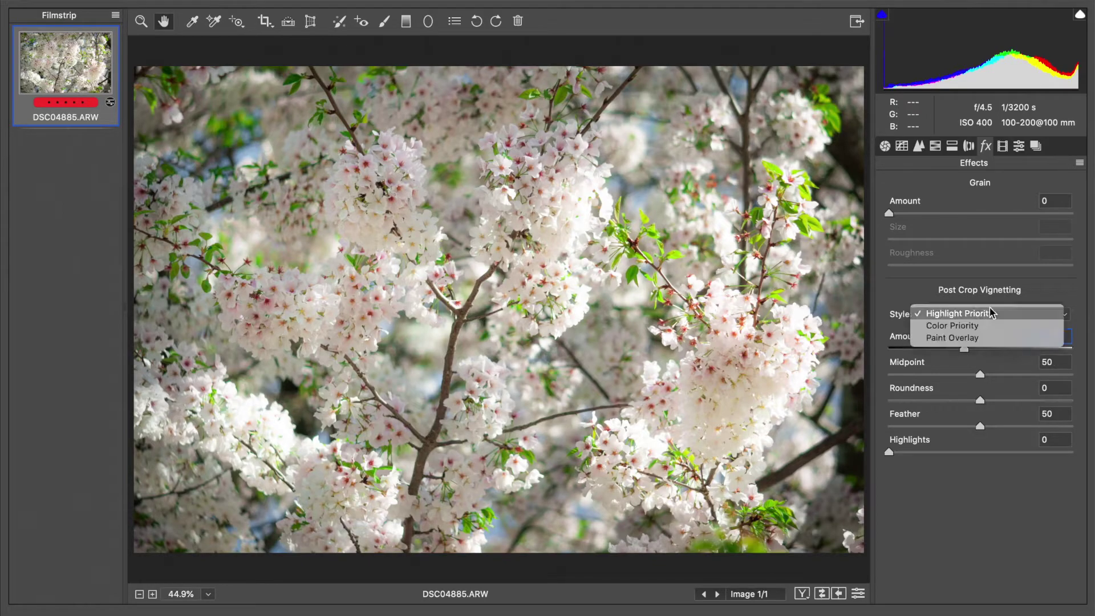
click(990, 313)
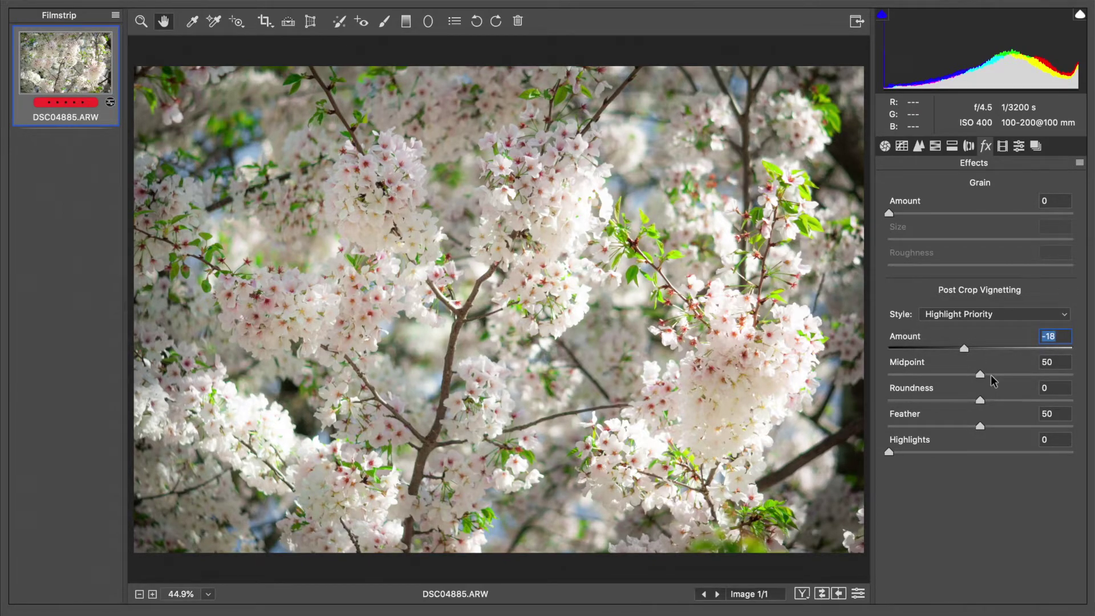
click(990, 375)
key(Tab)
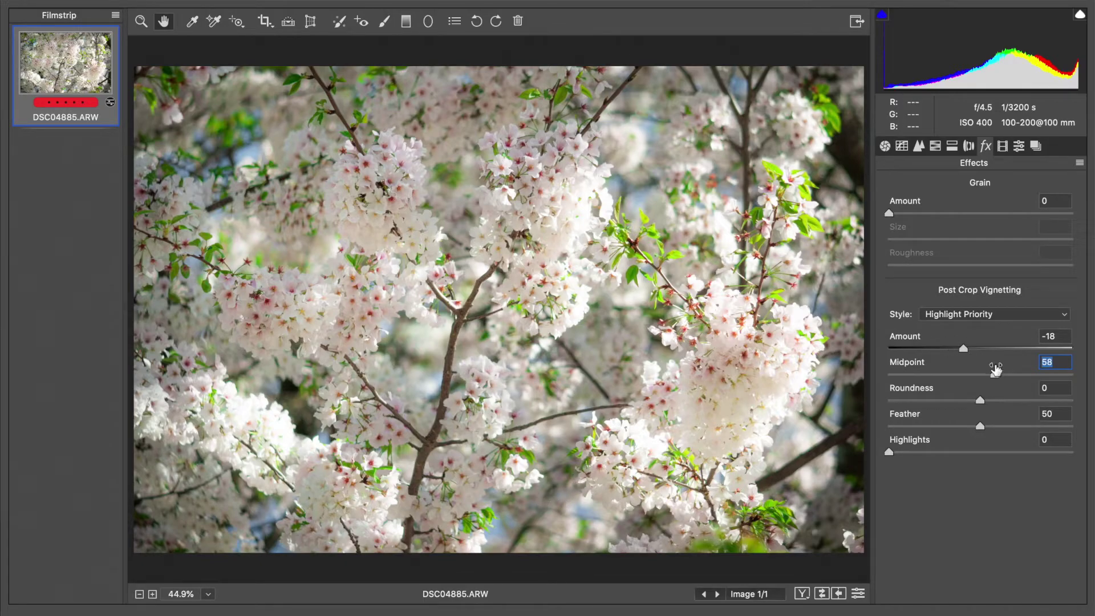
drag(993, 372, 956, 406)
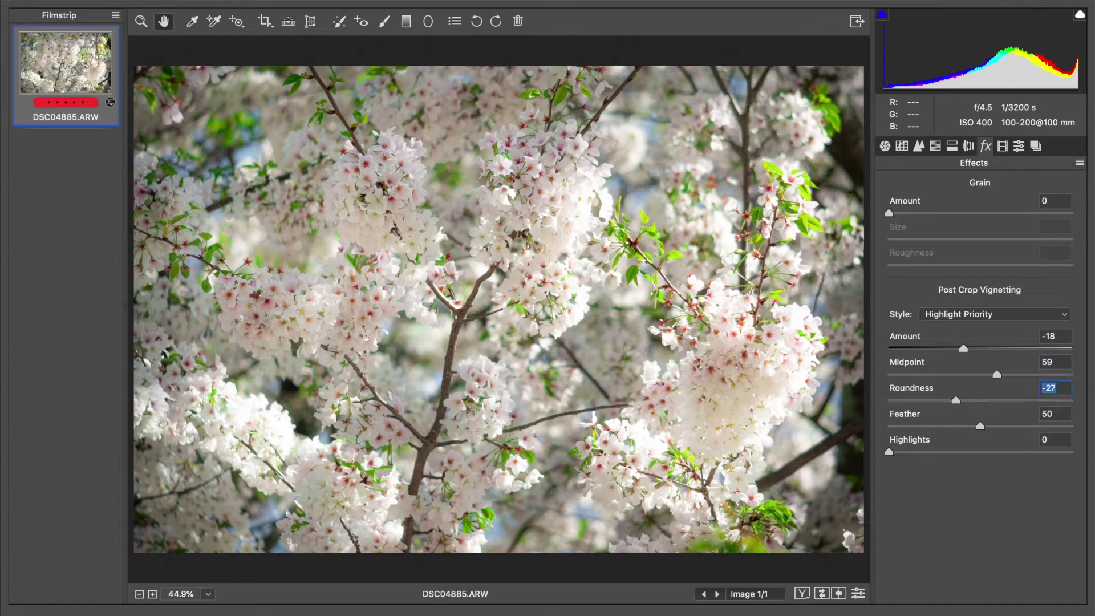
Raise the overall Contrast to +31 and warm the white balance Temperature to 5450
click(891, 148)
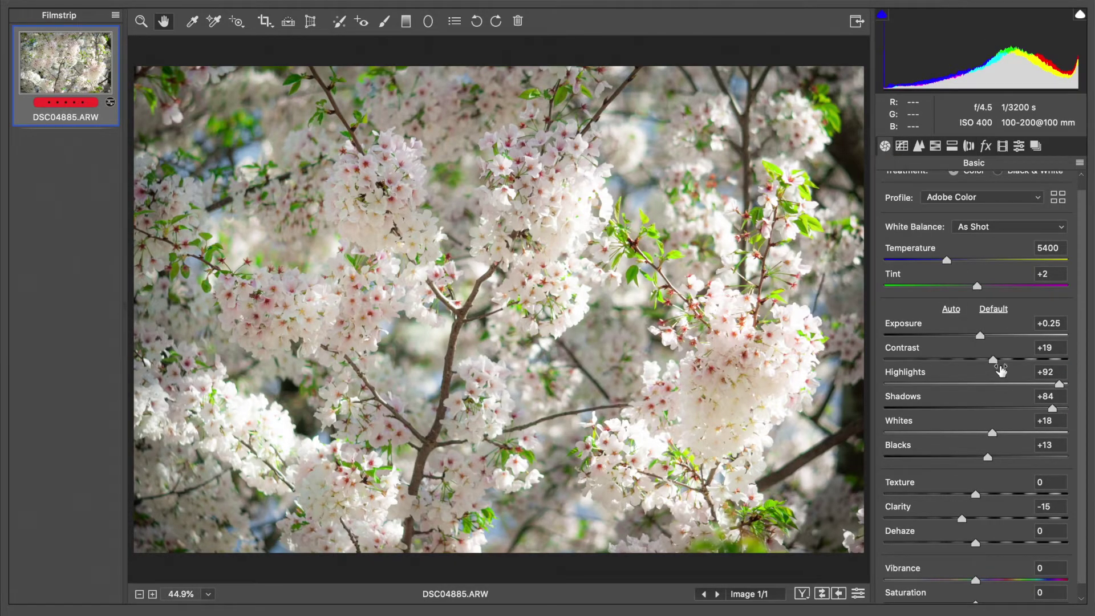
drag(994, 360, 1004, 362)
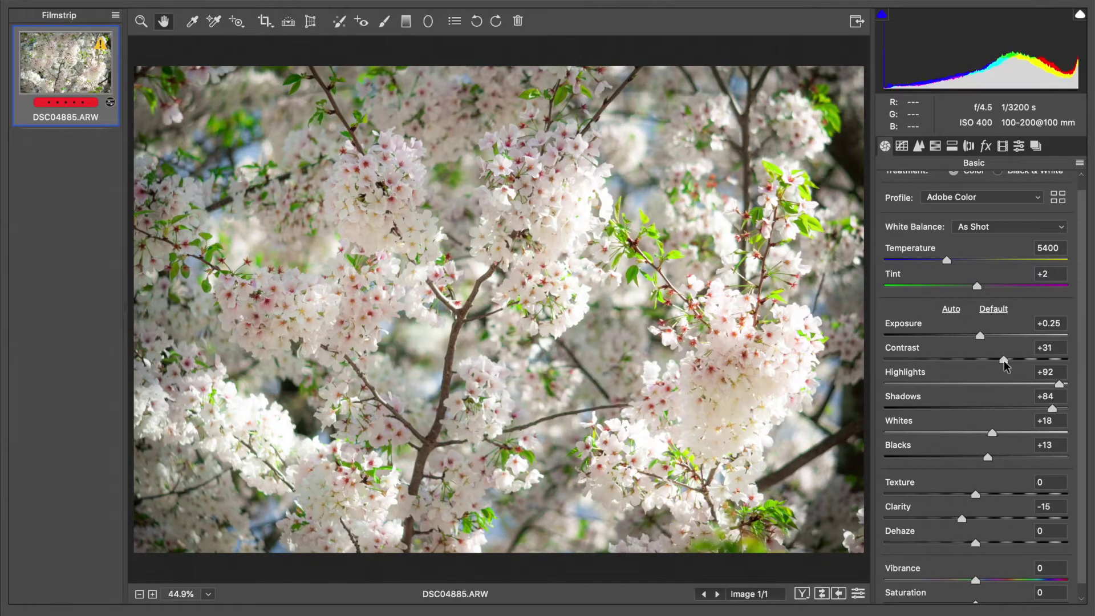
drag(1005, 360, 1004, 361)
drag(950, 261, 950, 259)
click(950, 259)
Set the Sharpening Amount to 64 and Luminance noise reduction to 7, and inspect the blossoms at 100%
click(207, 595)
click(239, 508)
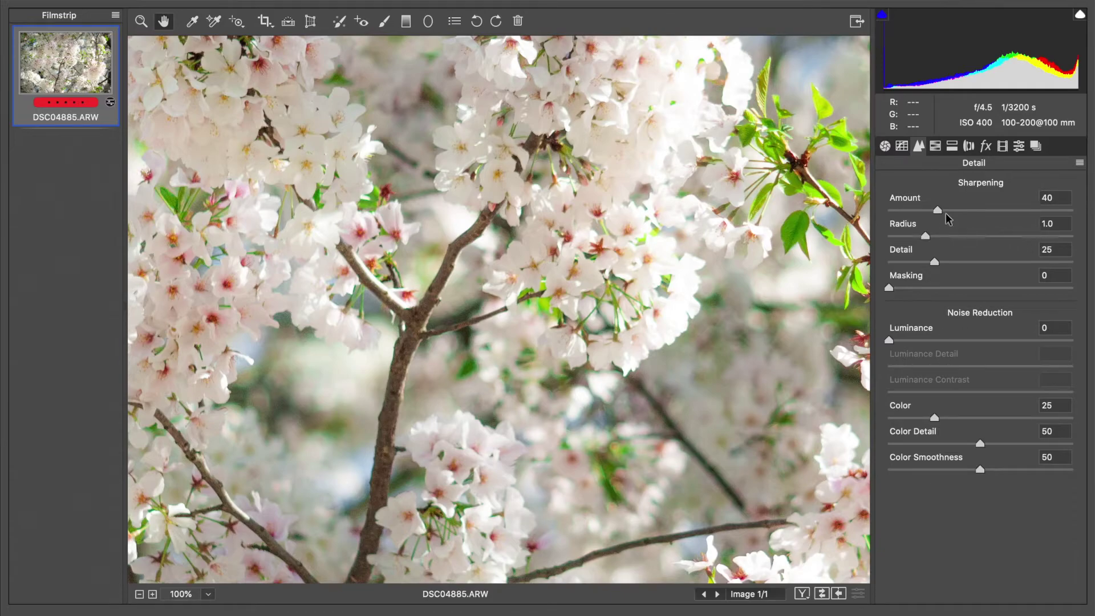
click(959, 212)
drag(961, 213, 966, 214)
drag(889, 339, 902, 340)
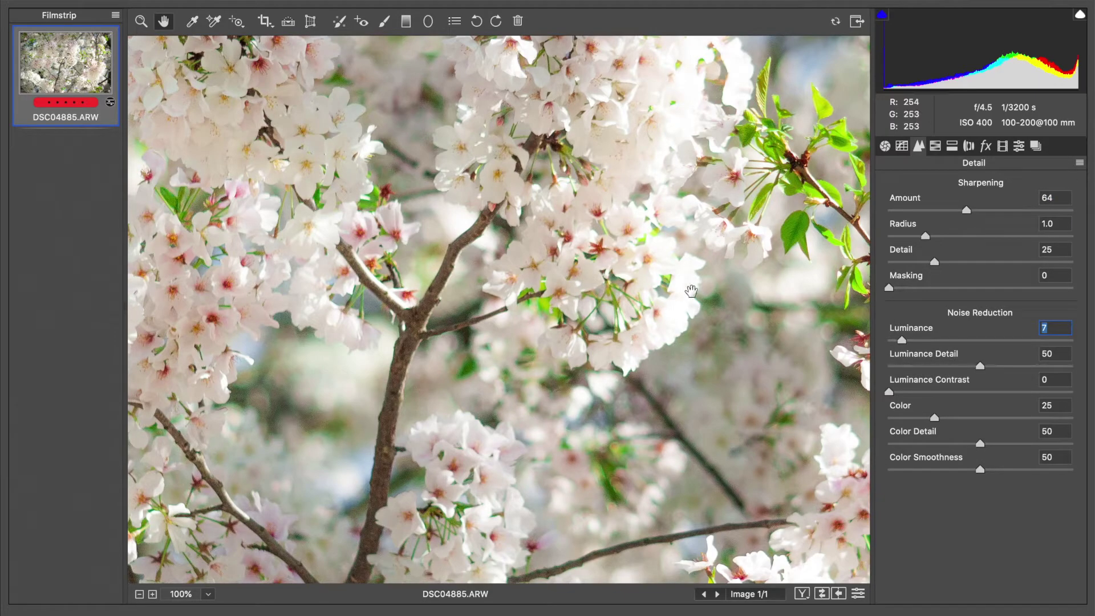
scroll(691, 291, down, 3)
scroll(691, 291, up, 10)
scroll(691, 292, left, 10)
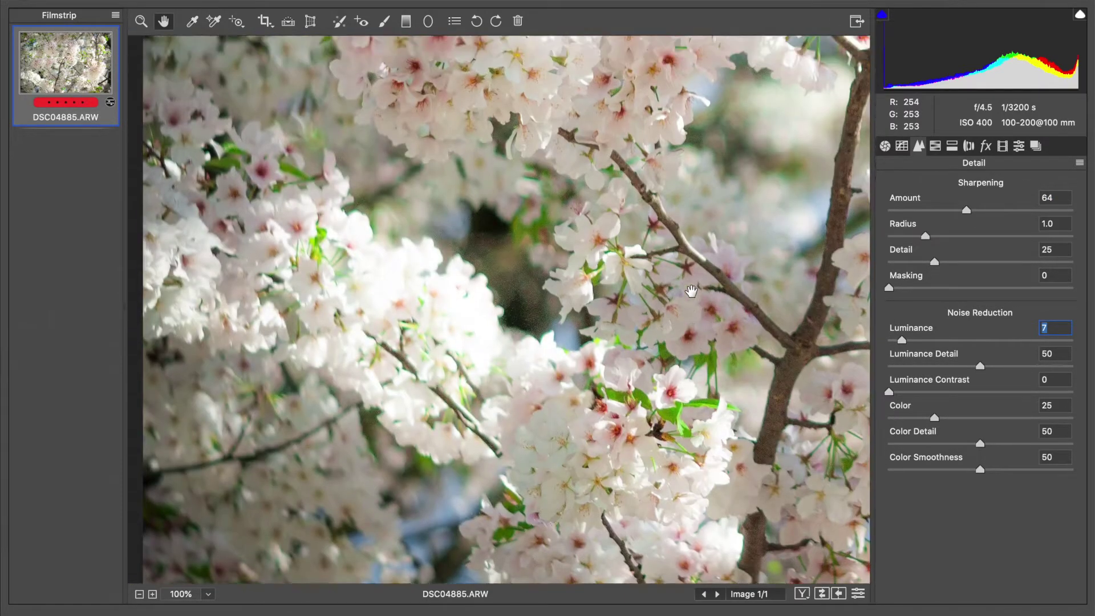
scroll(691, 291, down, 5)
scroll(691, 291, right, 5)
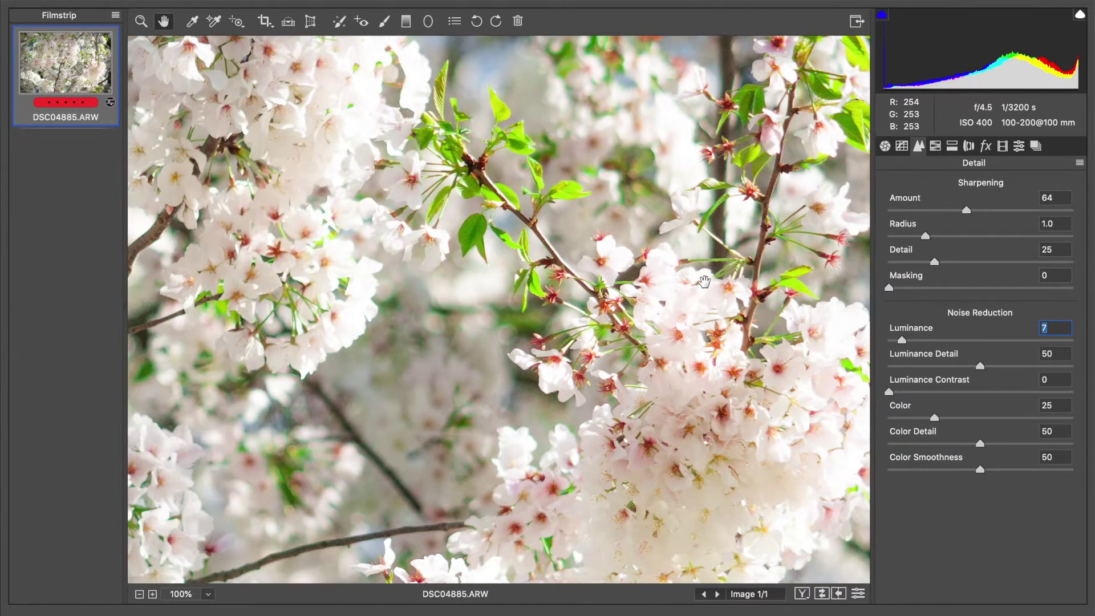
Remove chromatic aberration and set the manual Defringe to Purple Amount 2 and Green Amount 2
click(969, 147)
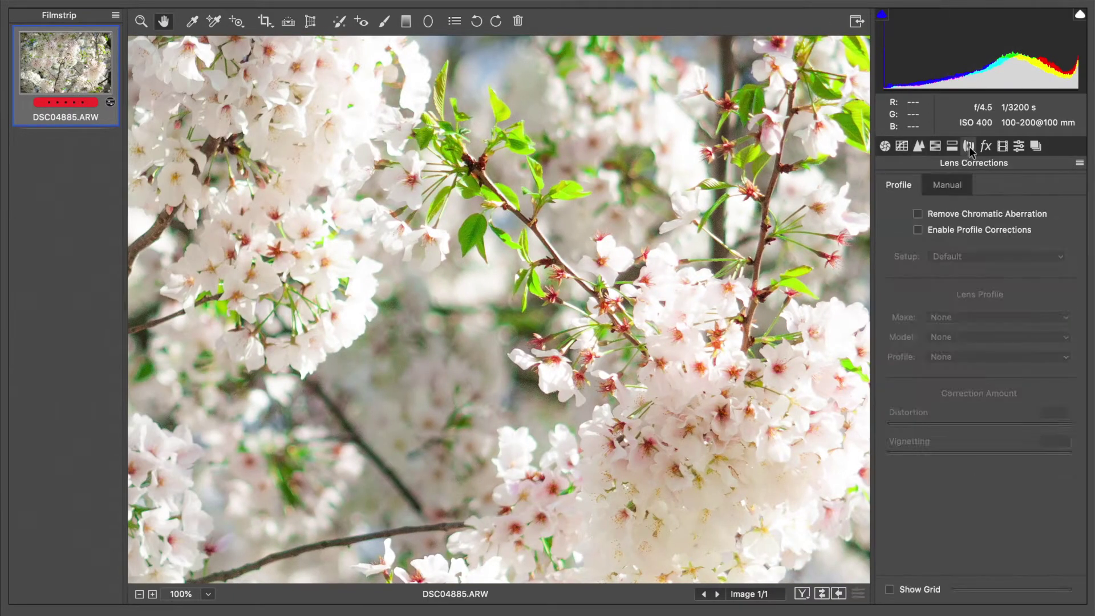
click(938, 215)
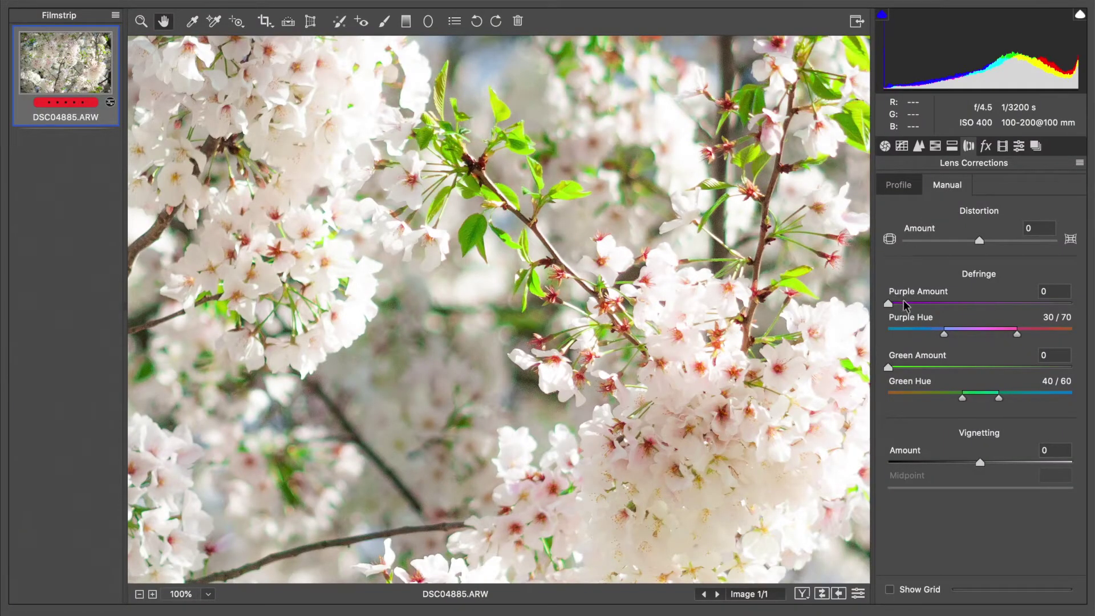
click(904, 303)
click(903, 366)
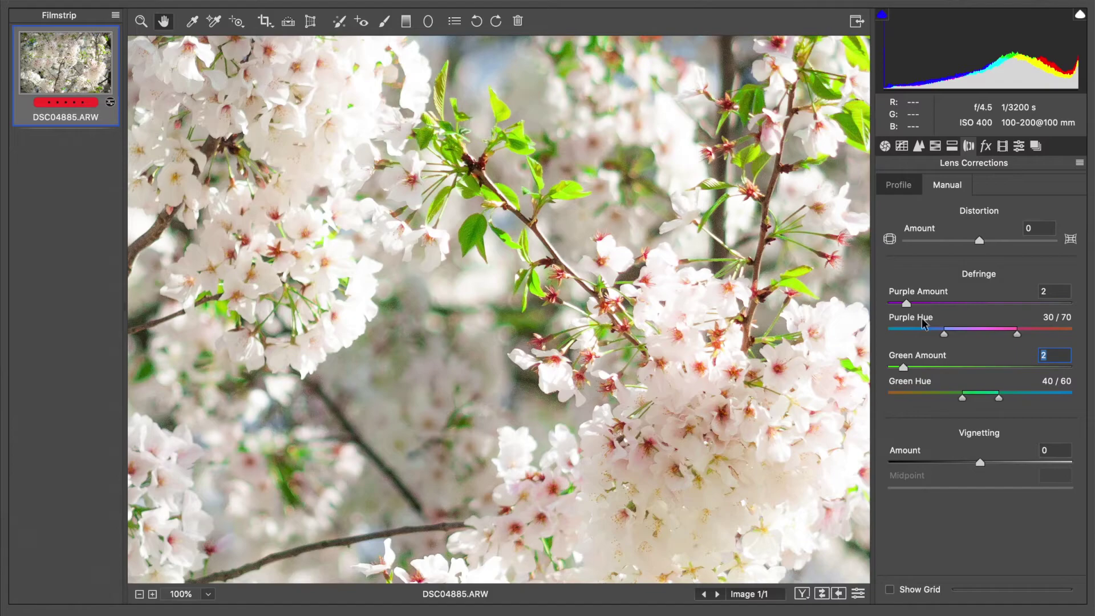
Review the whole image with its basic adjustments and open it in Photoshop
click(886, 146)
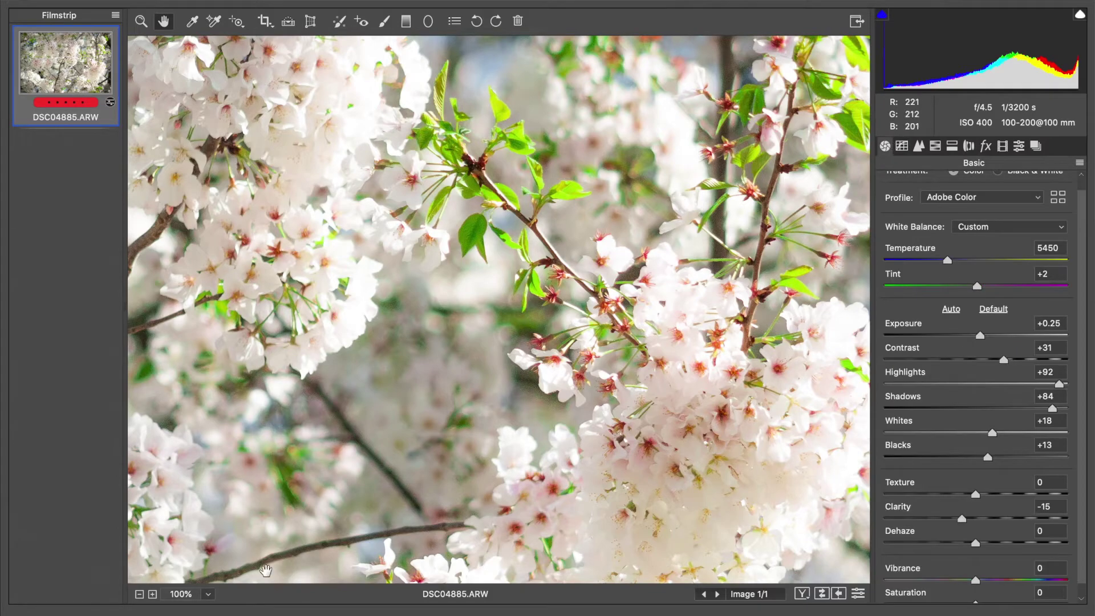
click(206, 594)
click(219, 606)
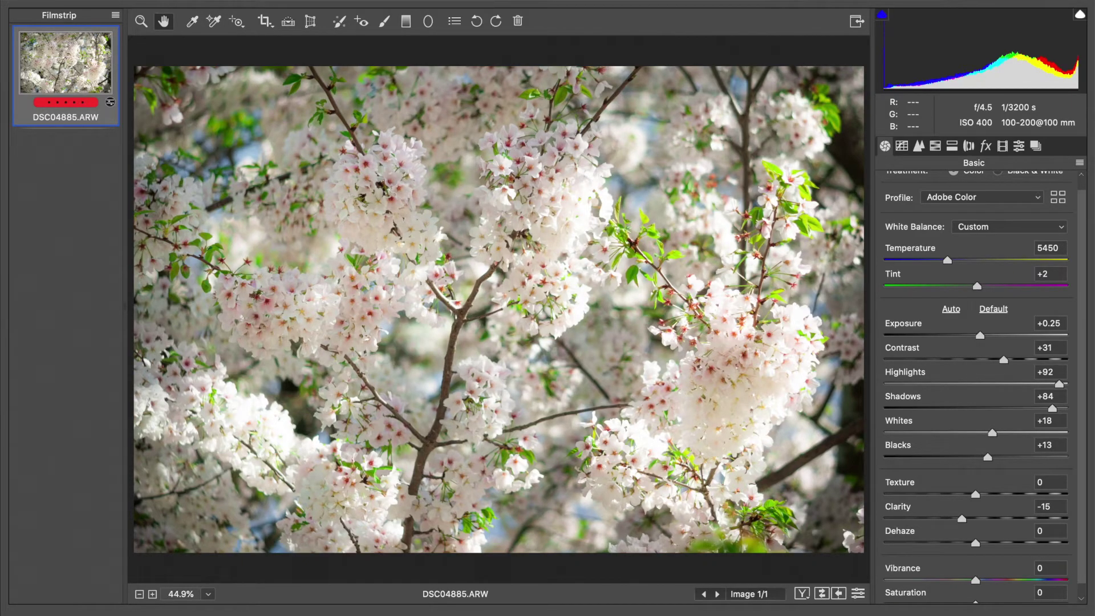
key(Return)
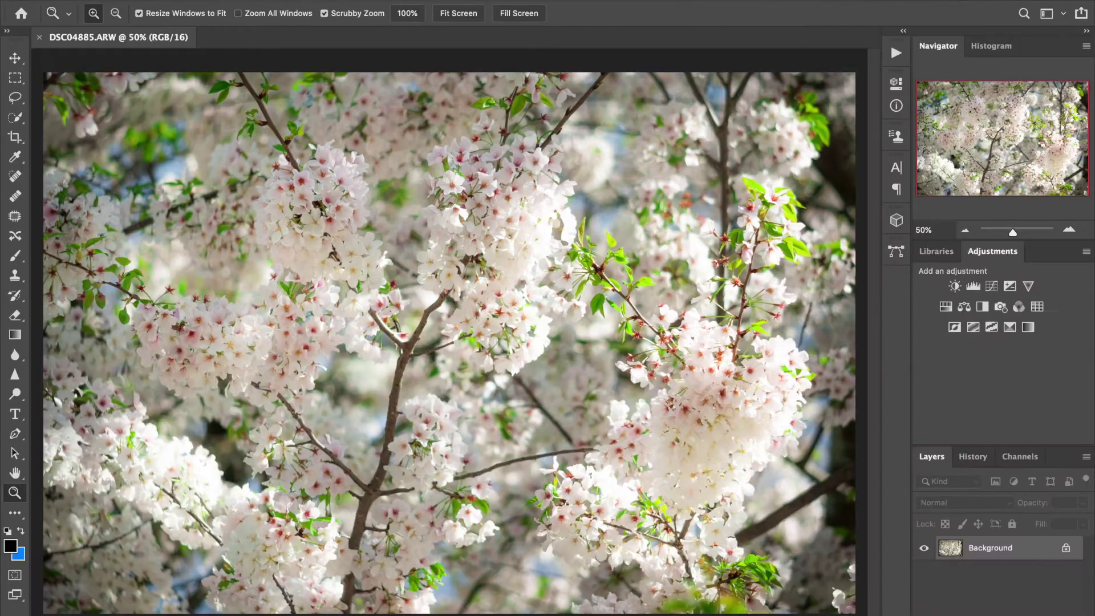
Extend the canvas evenly on all sides to give the photo a white border
click(188, 1)
click(203, 107)
text(22)
key(Return)
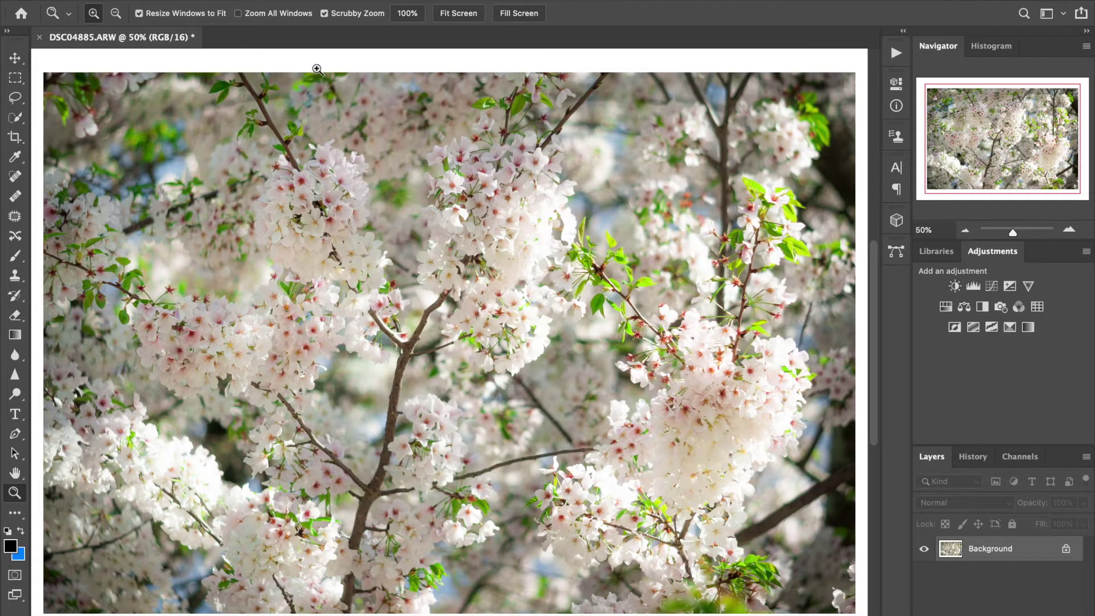
Present the bordered photo full screen on black at 45% zoom with all interface elements hidden
key(f)
key(f)
key(Tab)
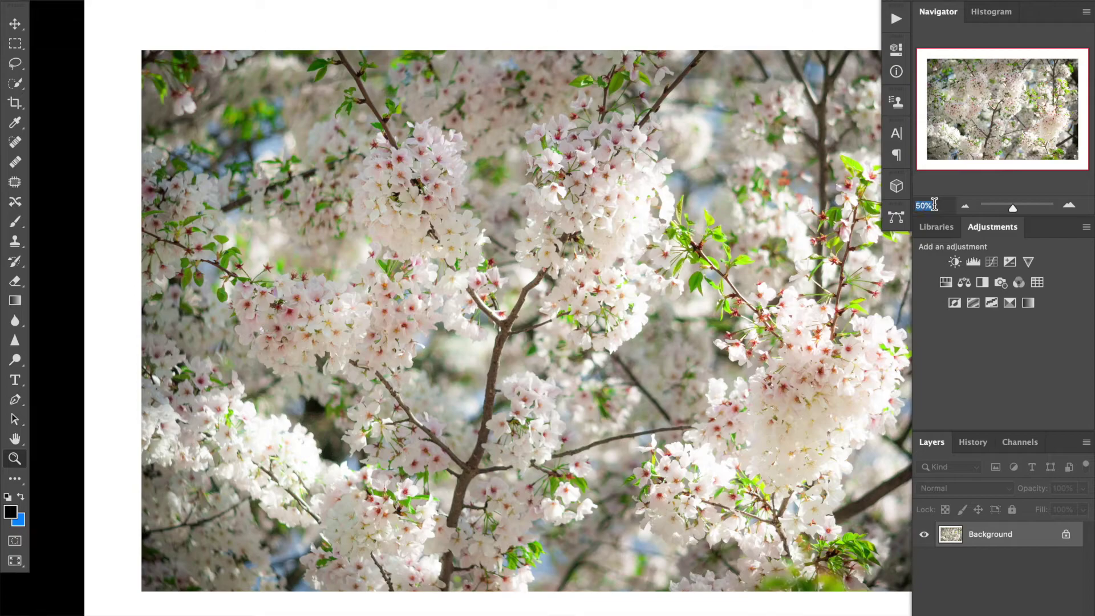
text(45)
key(Return)
key(Tab)
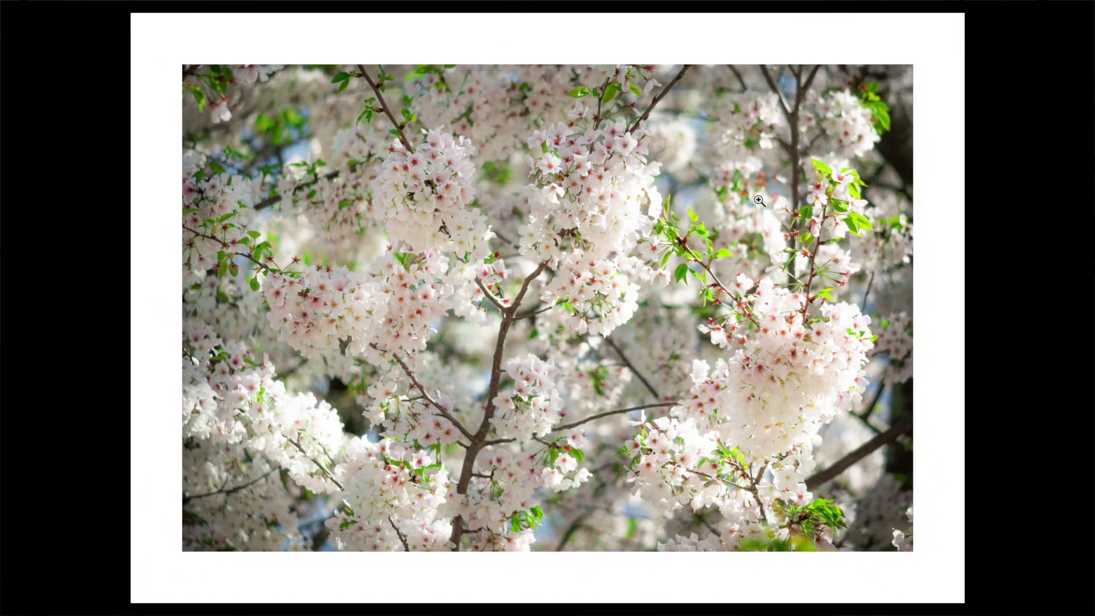